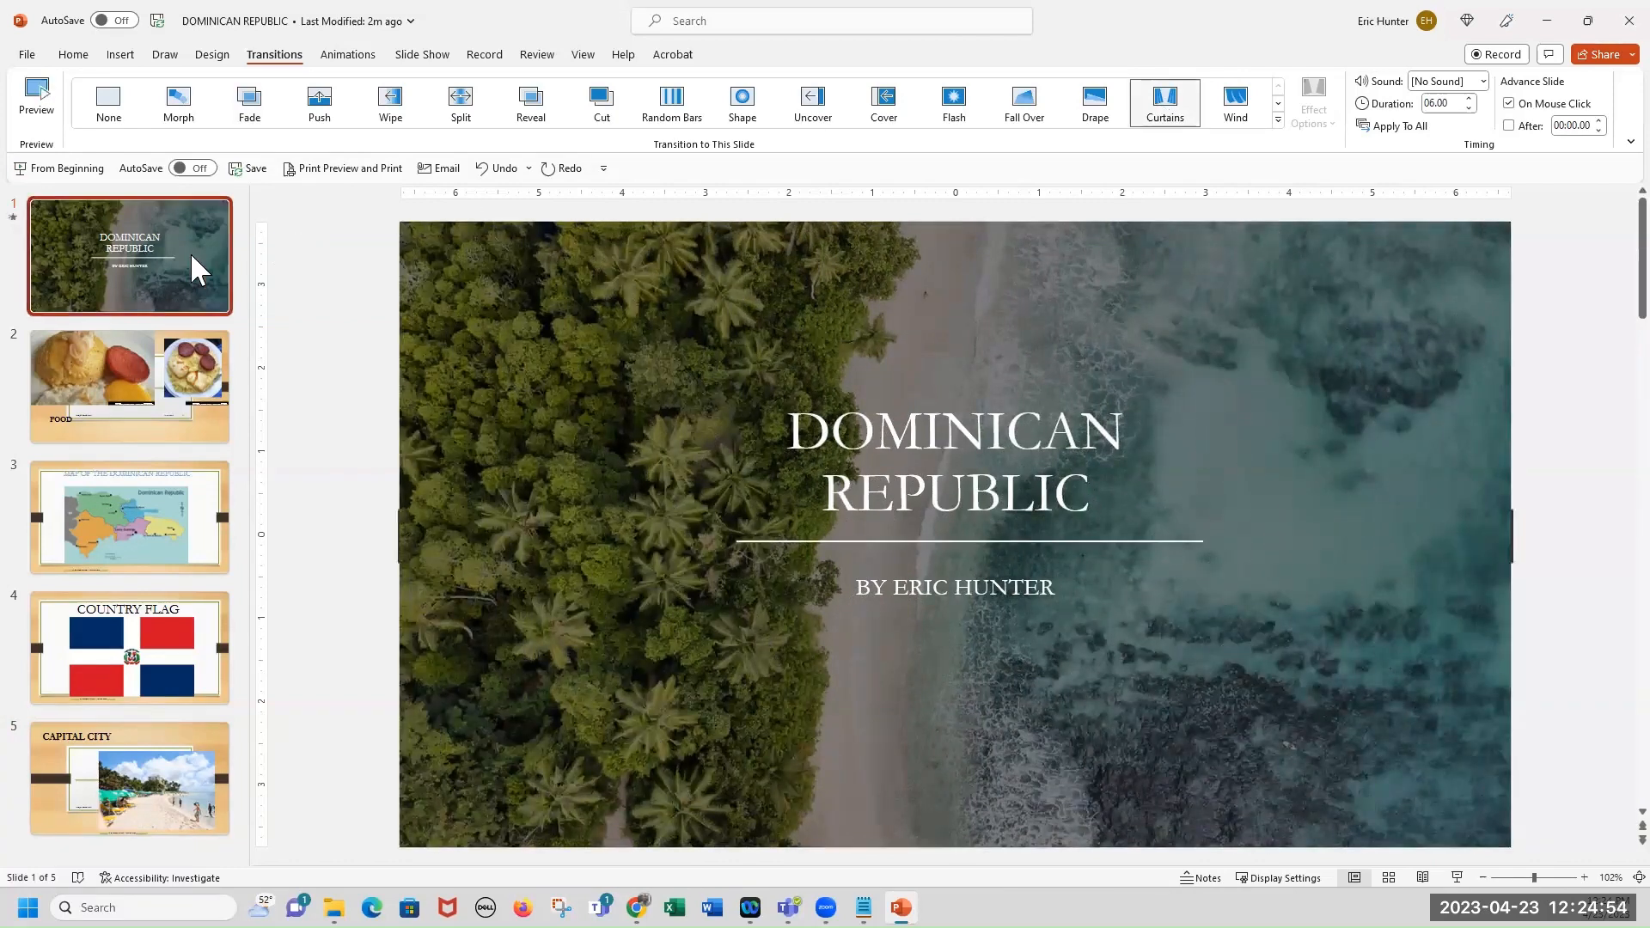
Compare the Random Bars and Cut transitions with Curtains on the title slide, finishing with Curtains applied.
click(1180, 120)
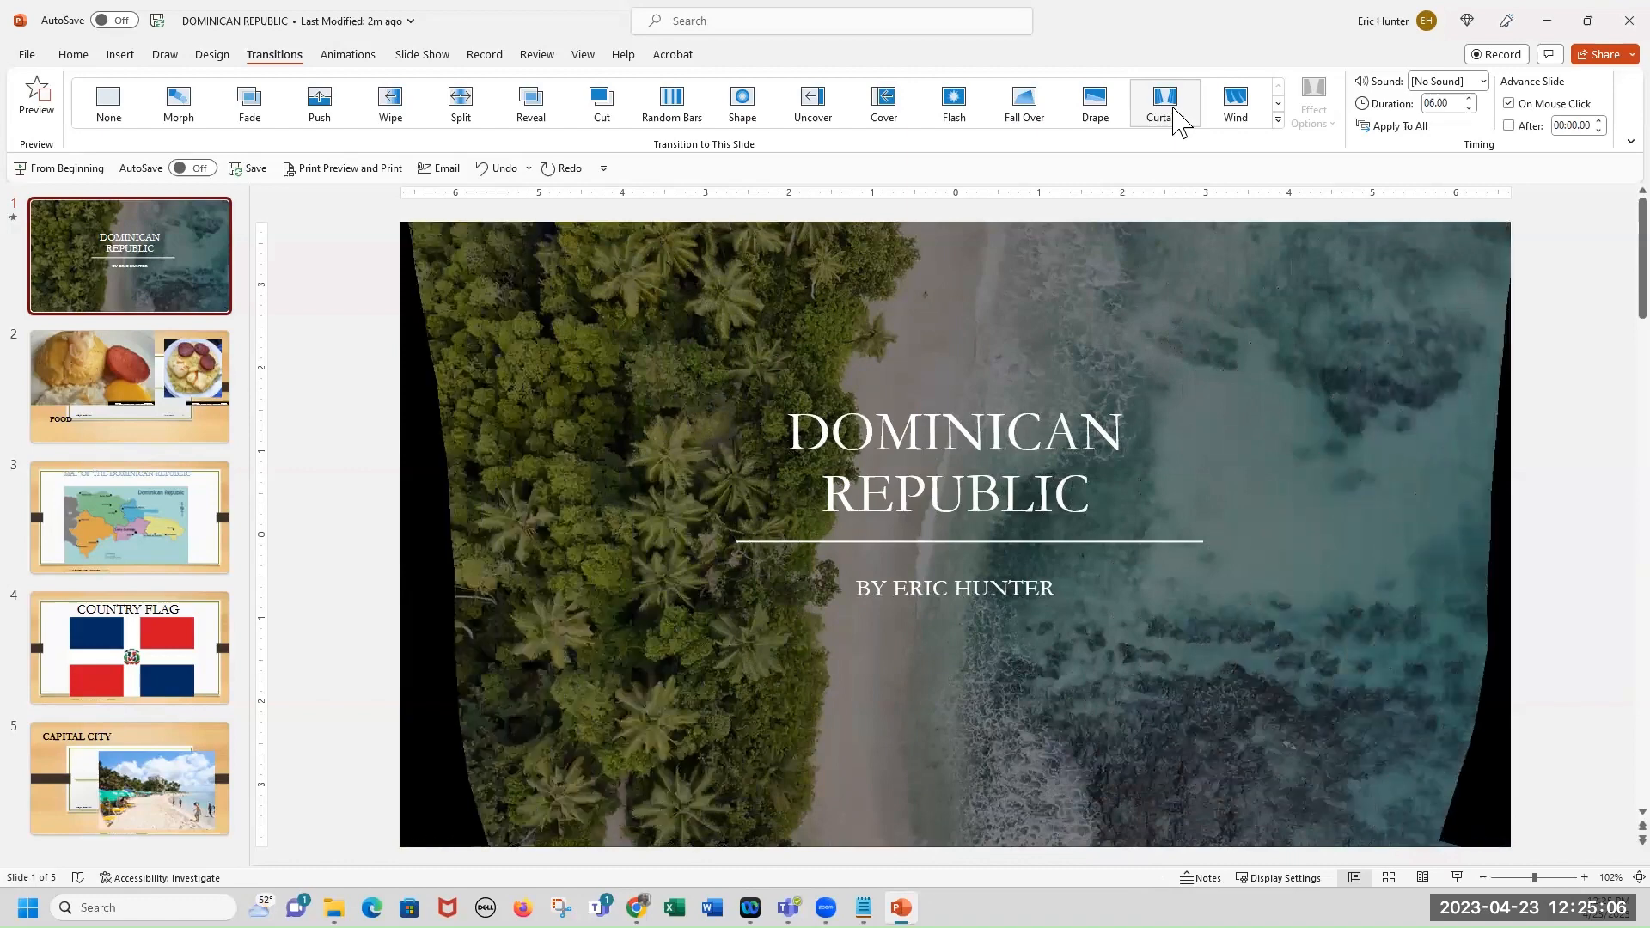
click(39, 107)
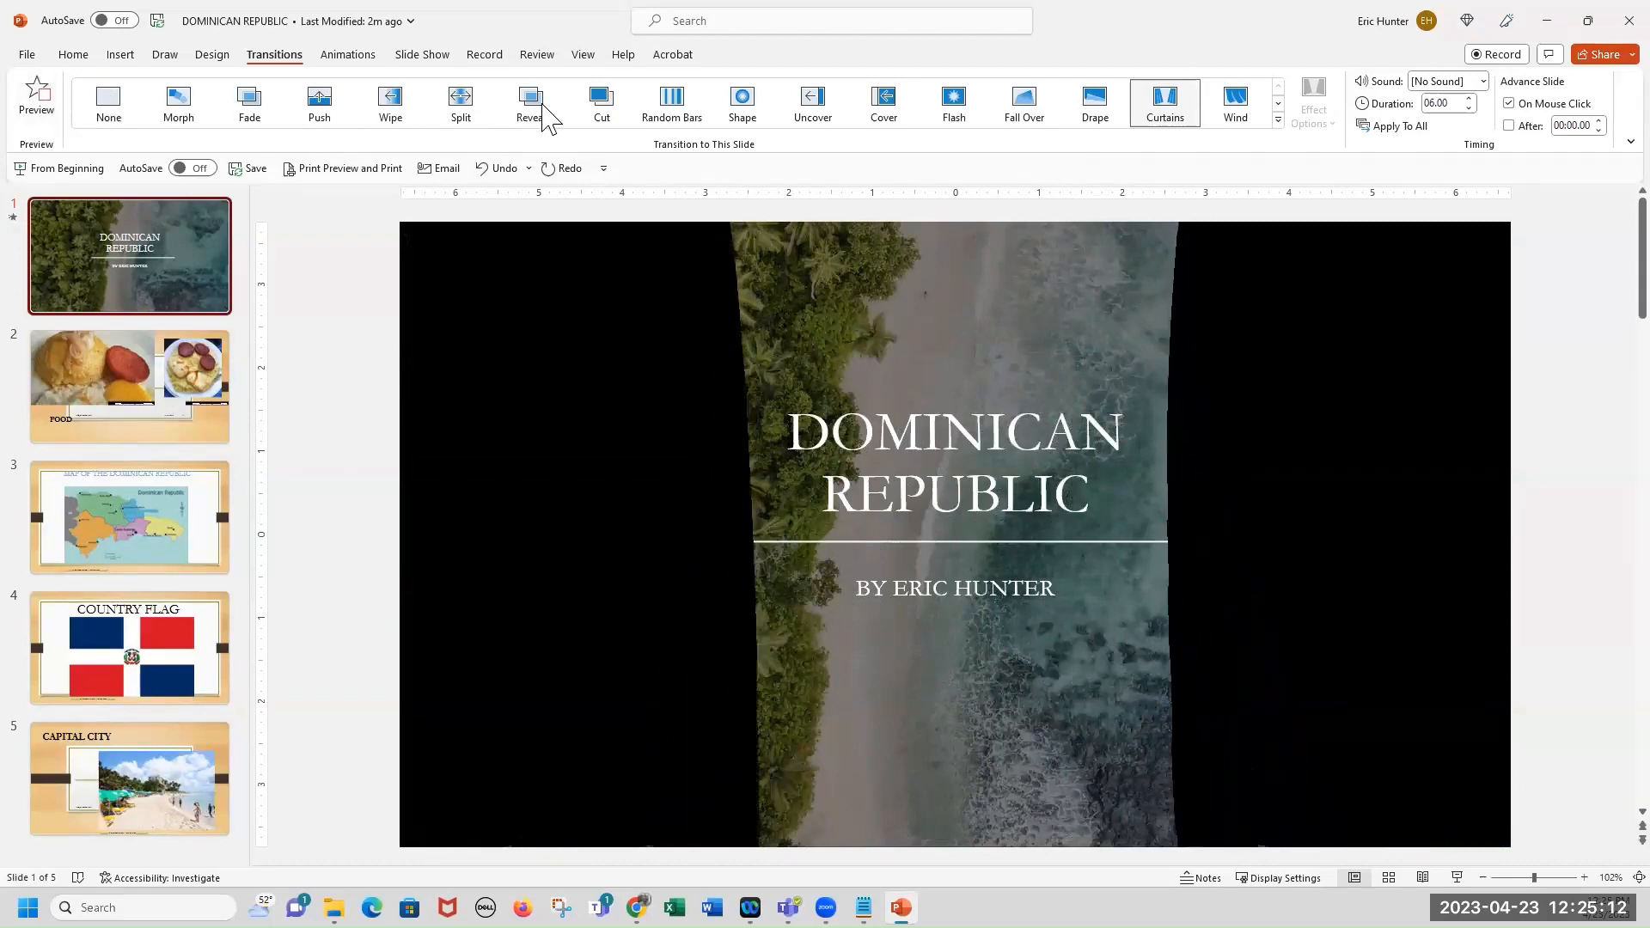
click(683, 112)
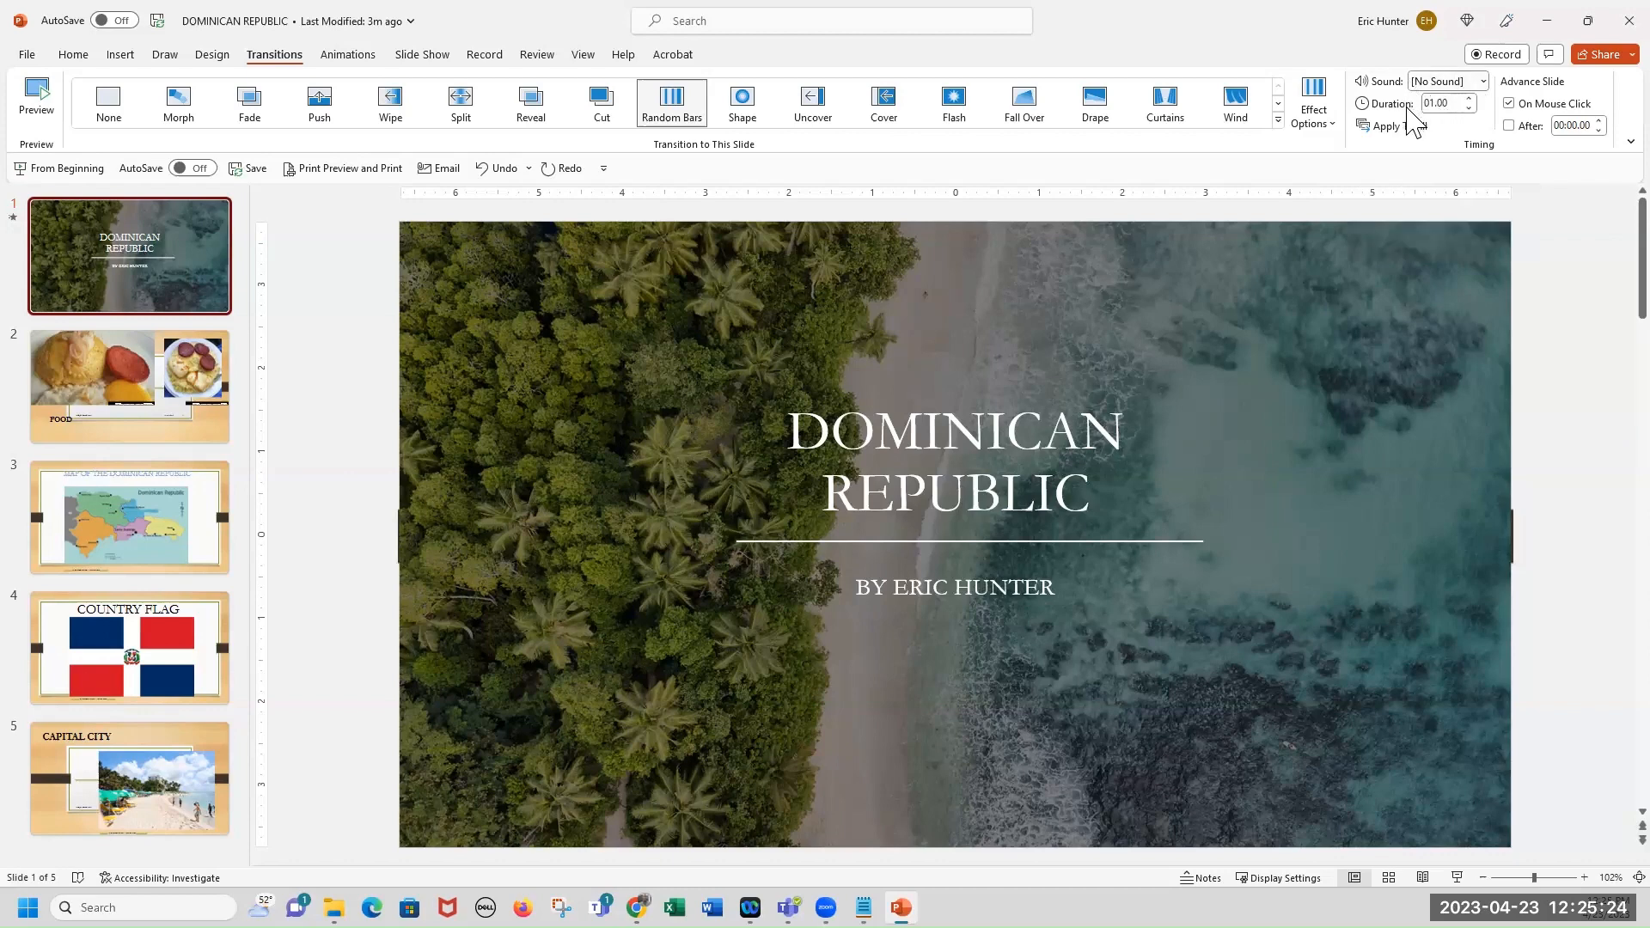
click(602, 103)
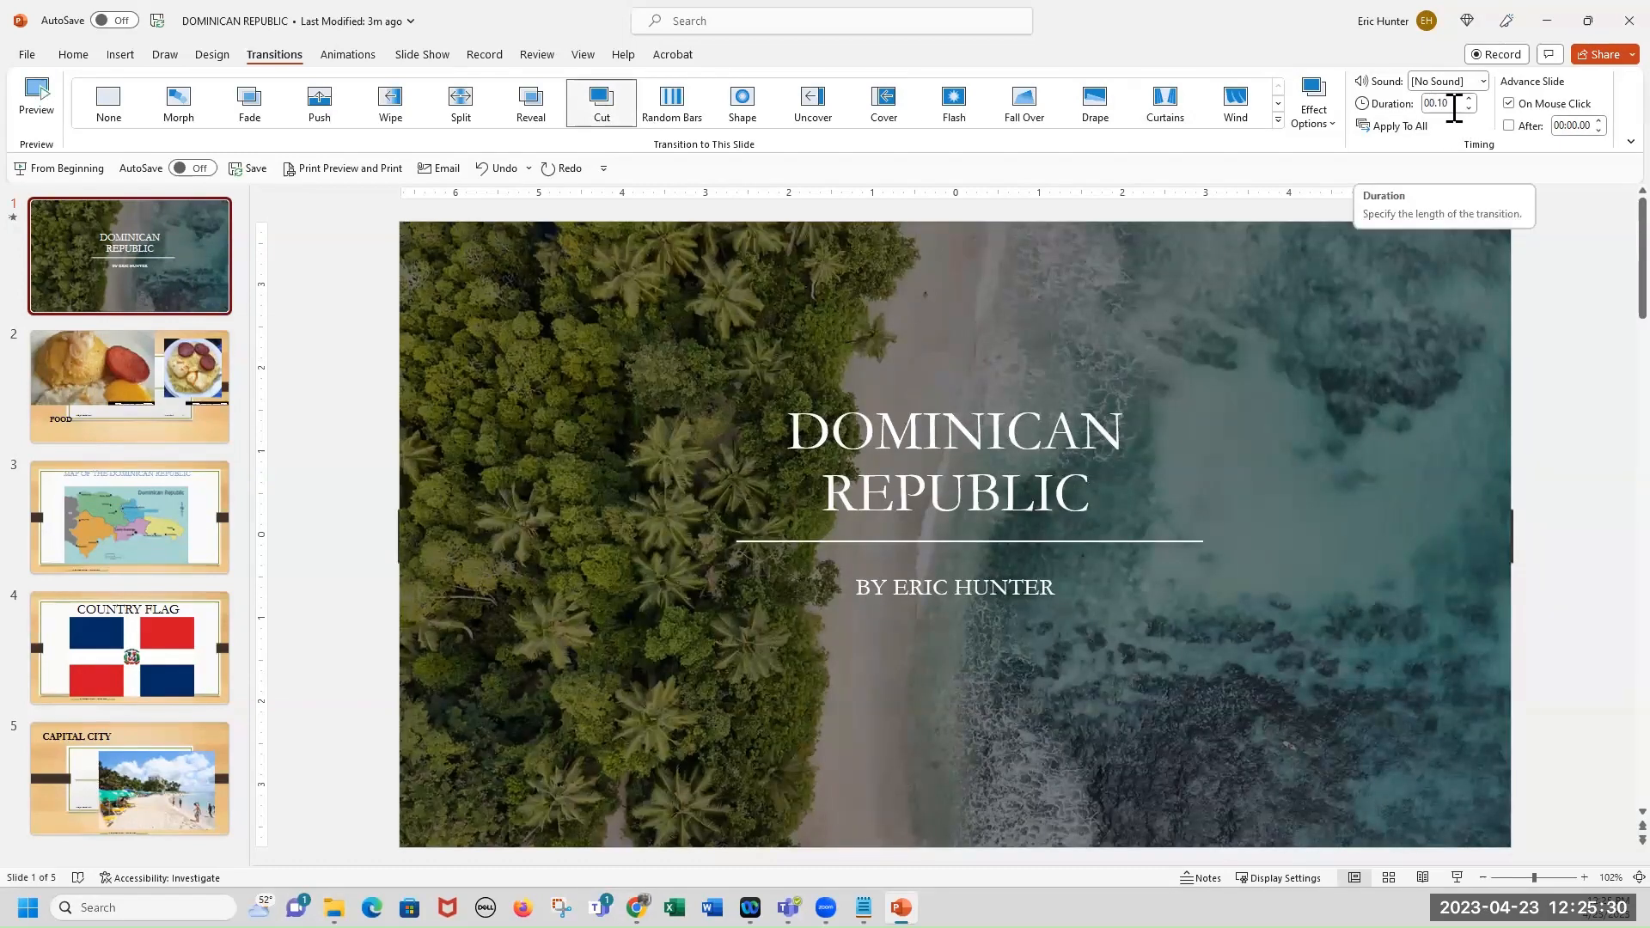
click(1164, 117)
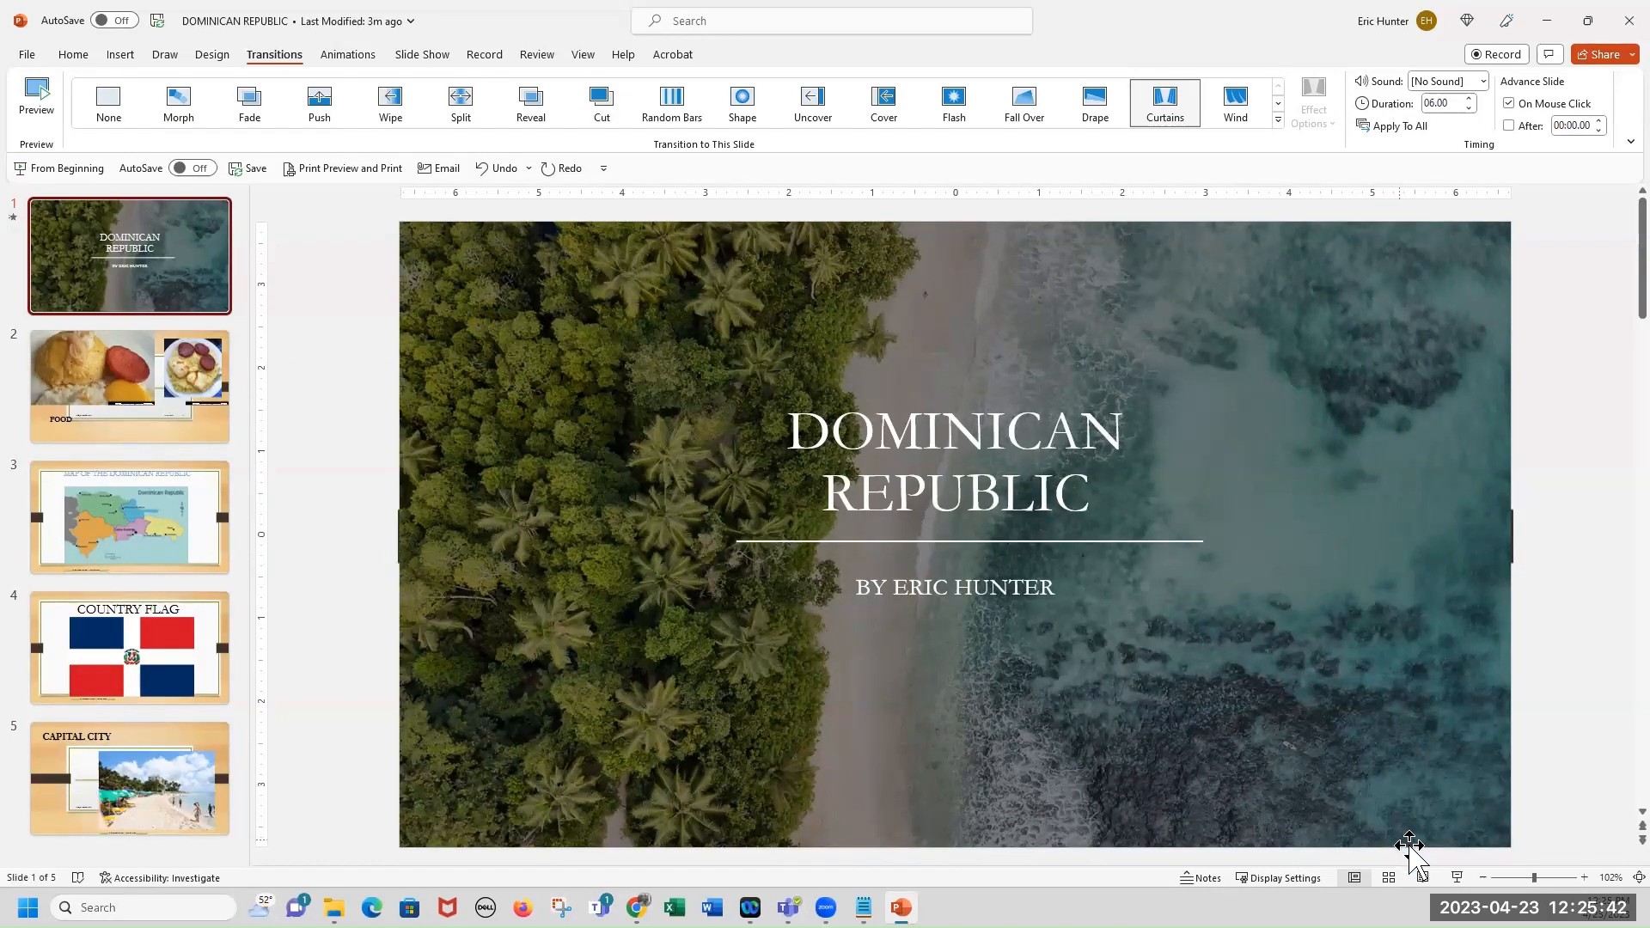
Run the slide show in Presenter View to watch the title slide, and end the show.
key(alt+F5)
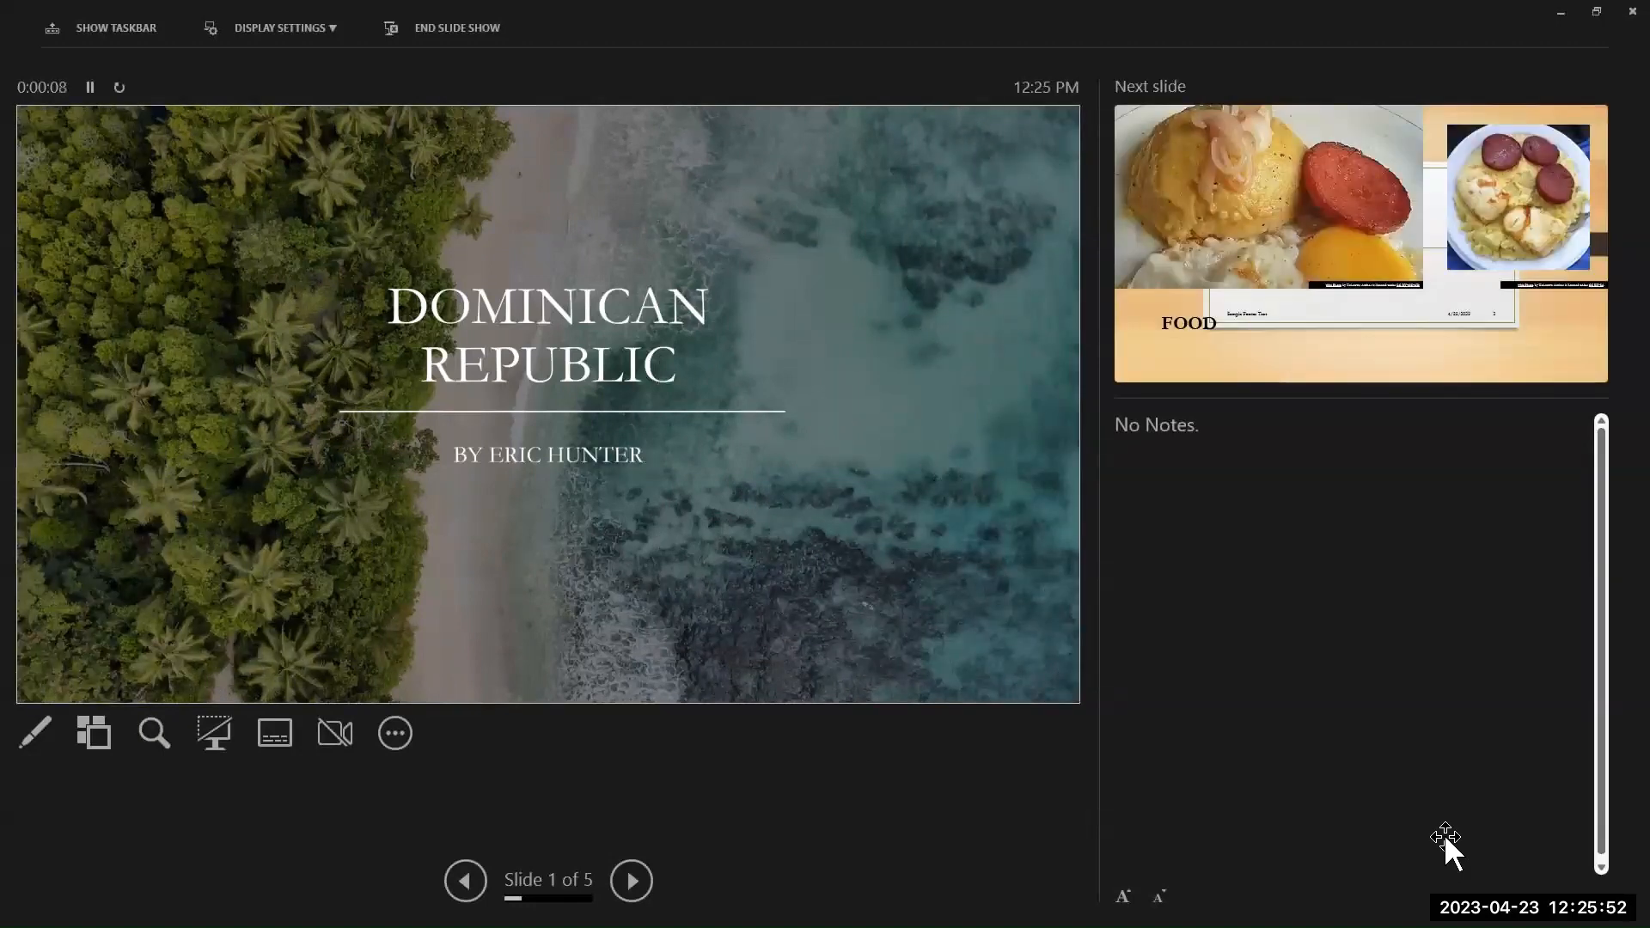
key(Escape)
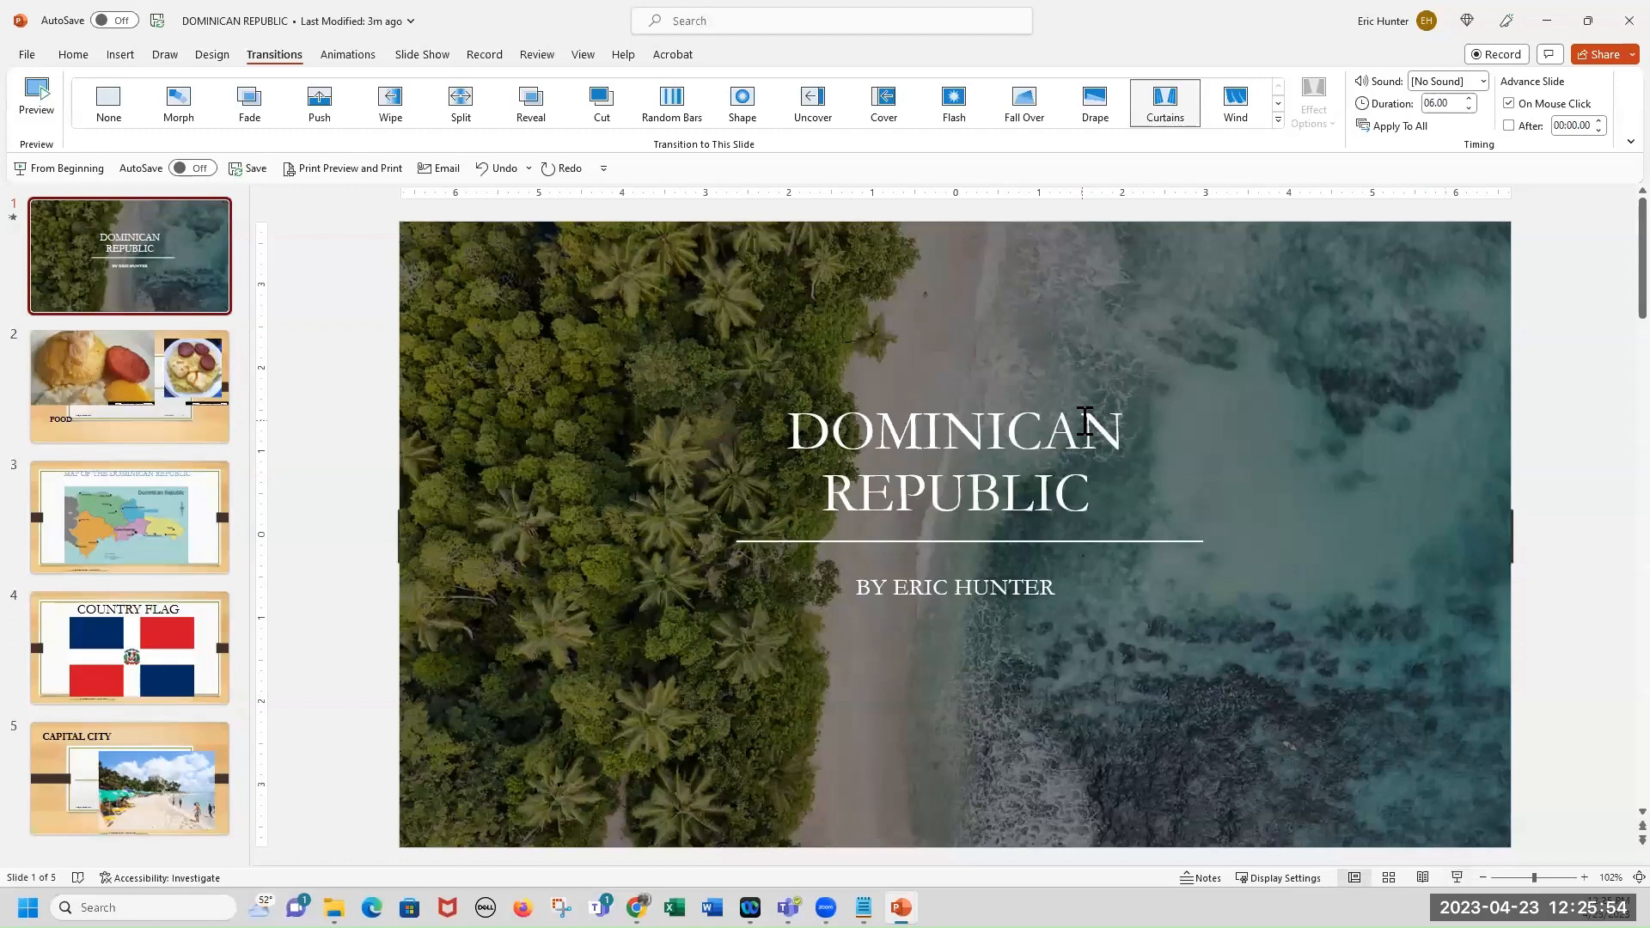
Set the slide show to use Monitor 2 VX3276-FHD without Presenter View, and test the opening slide in full screen.
click(408, 54)
click(317, 107)
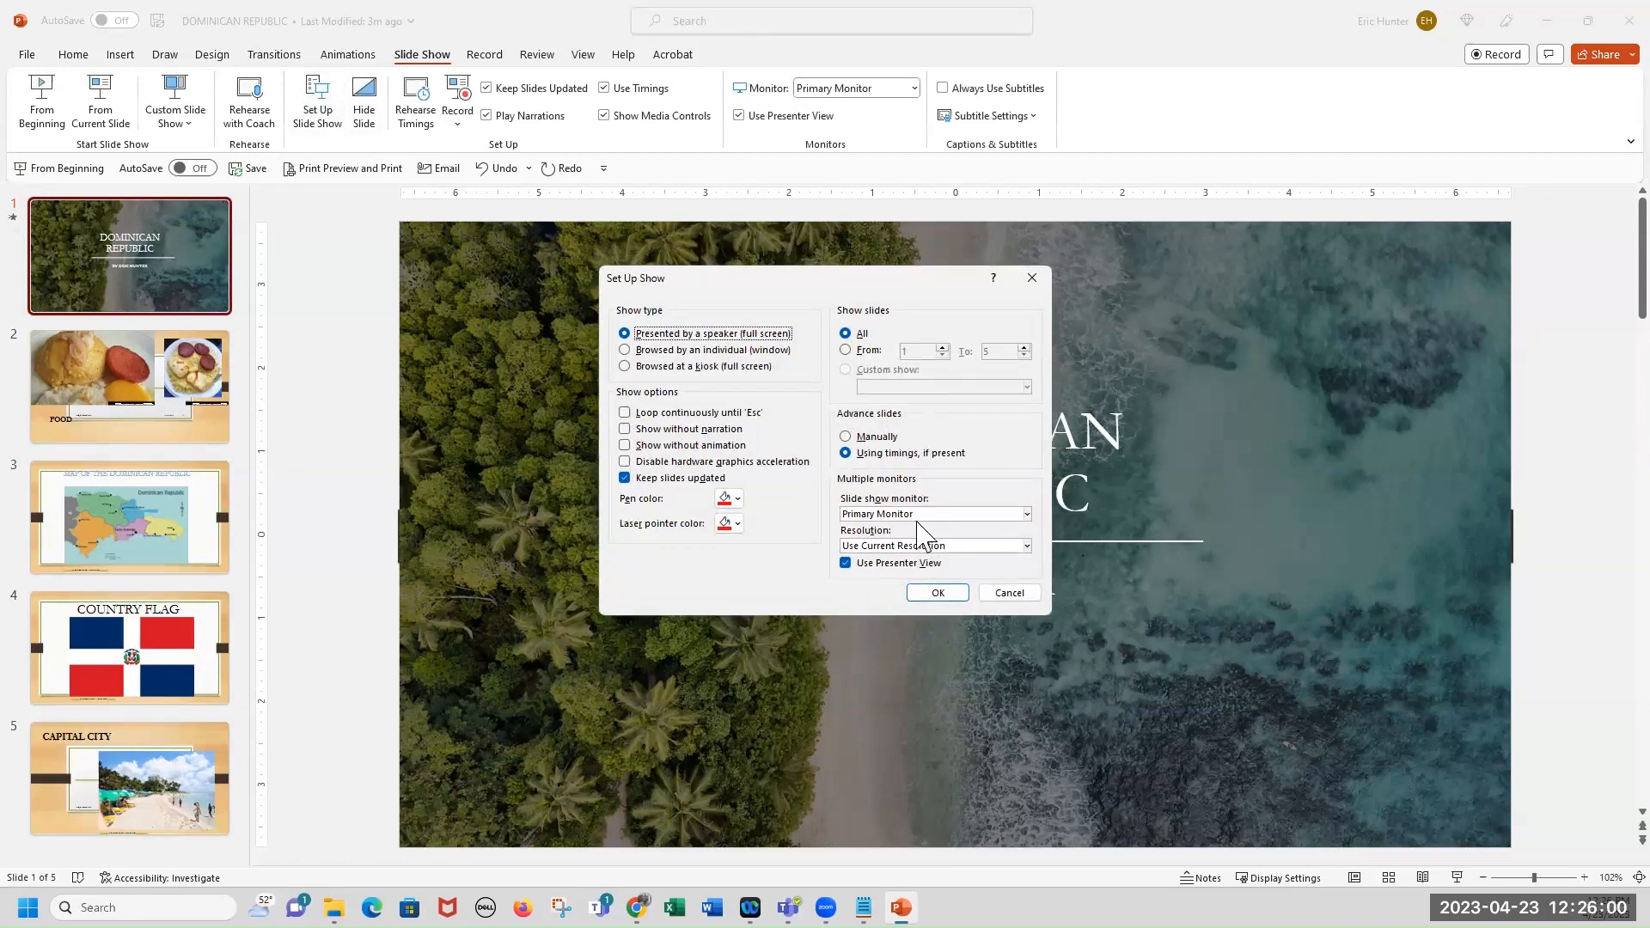
click(918, 514)
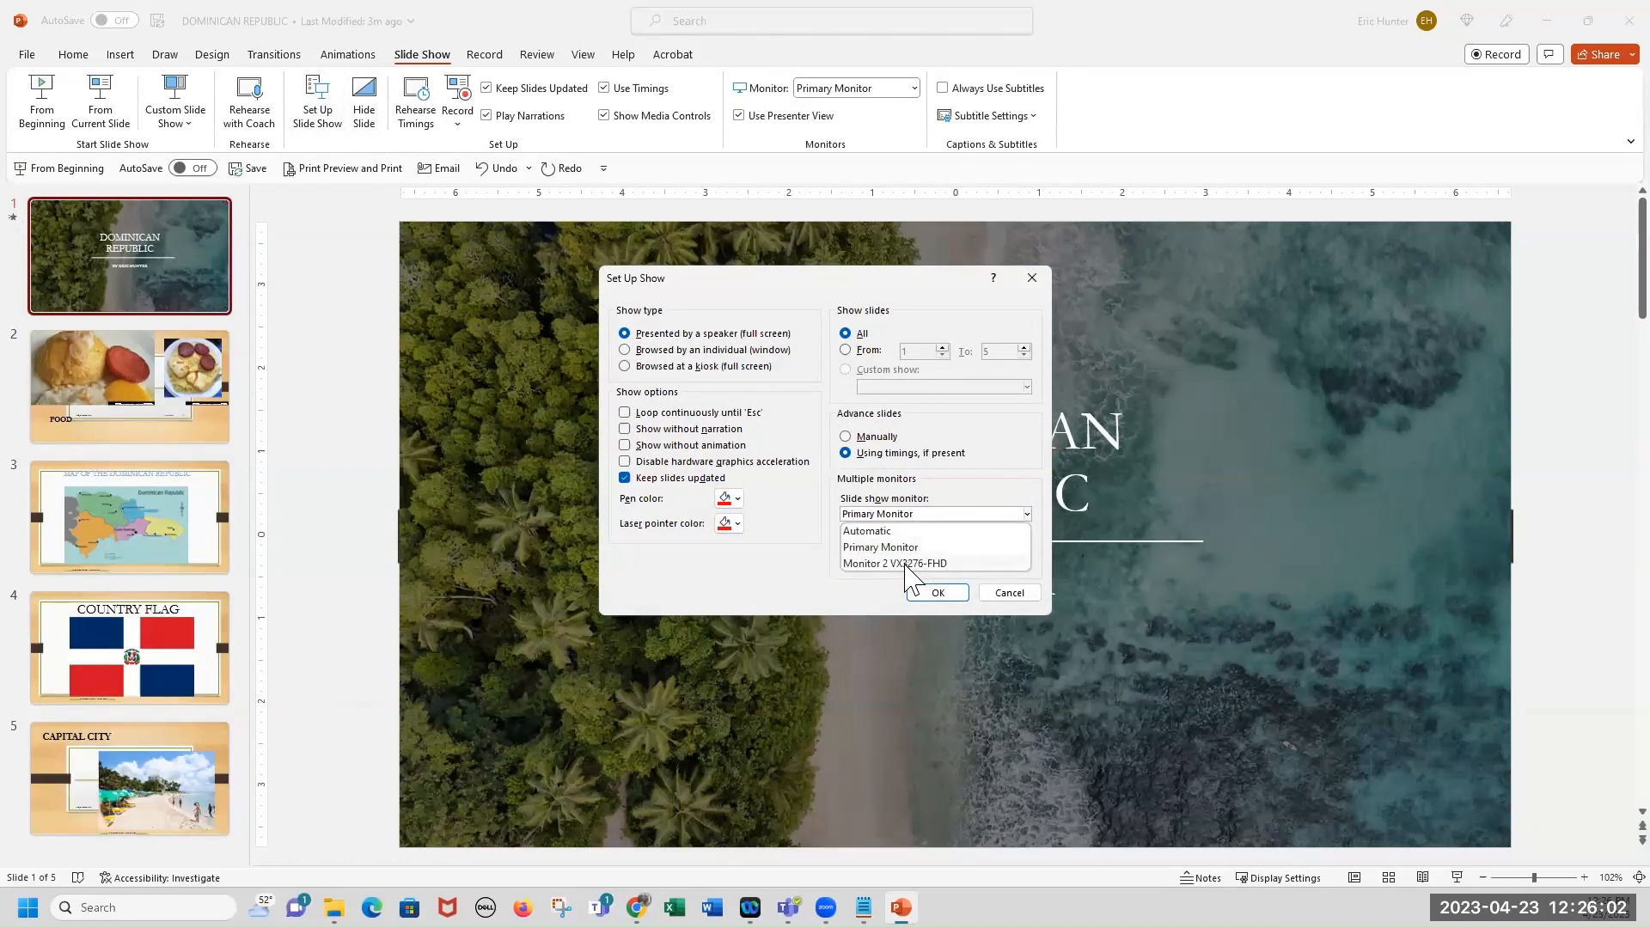
click(921, 556)
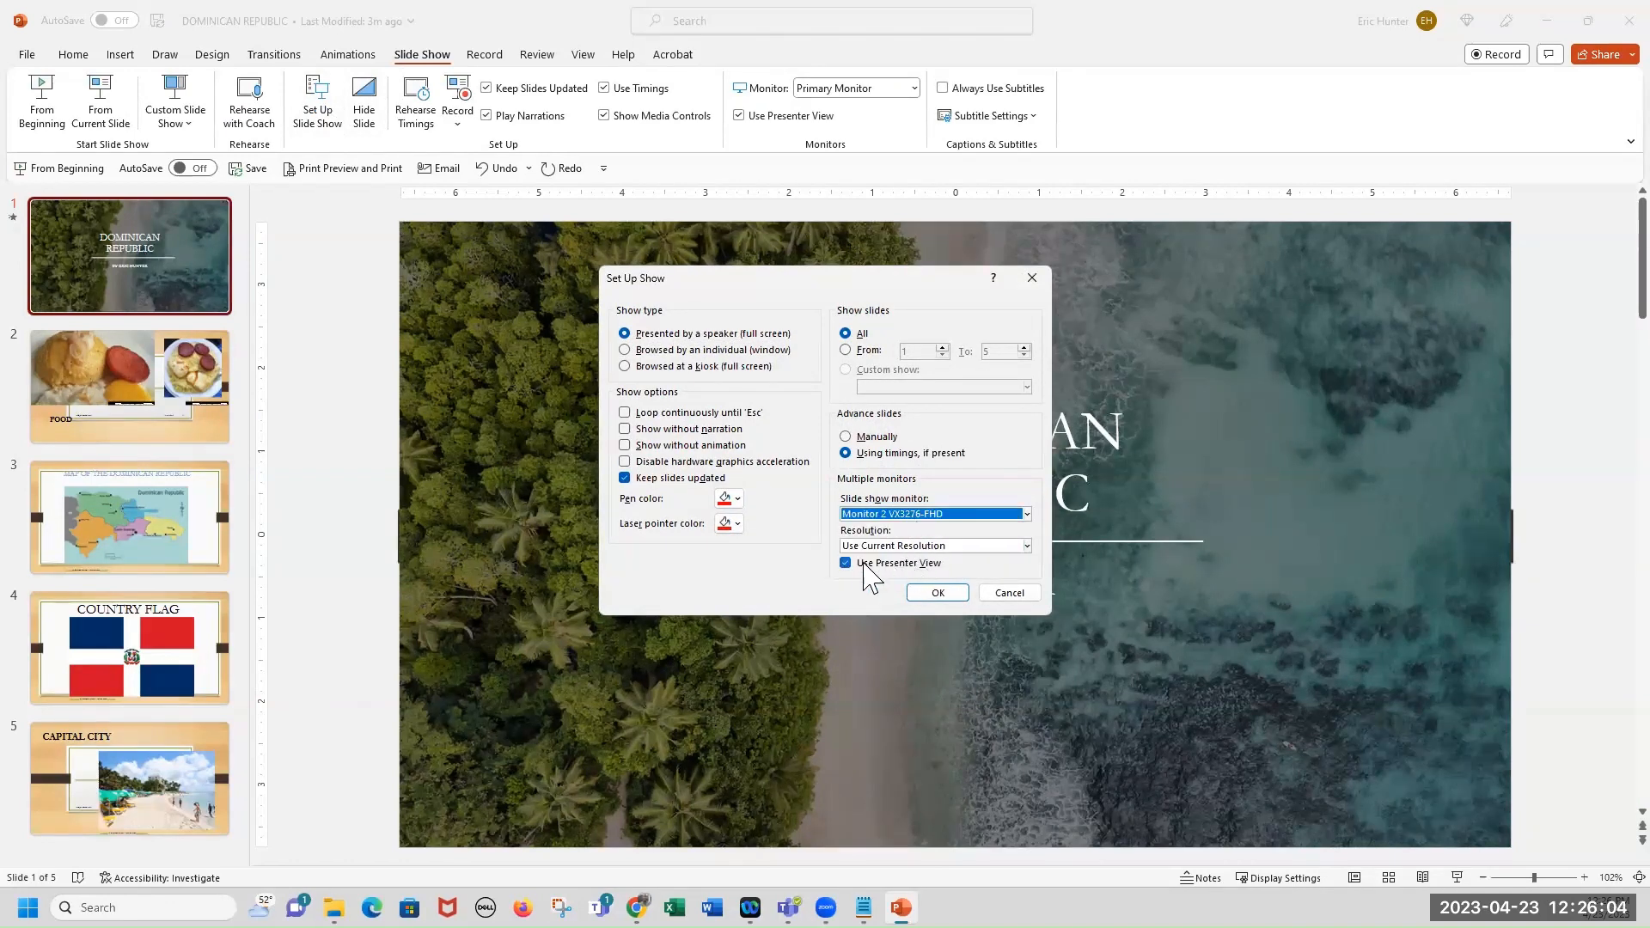
click(846, 563)
click(937, 592)
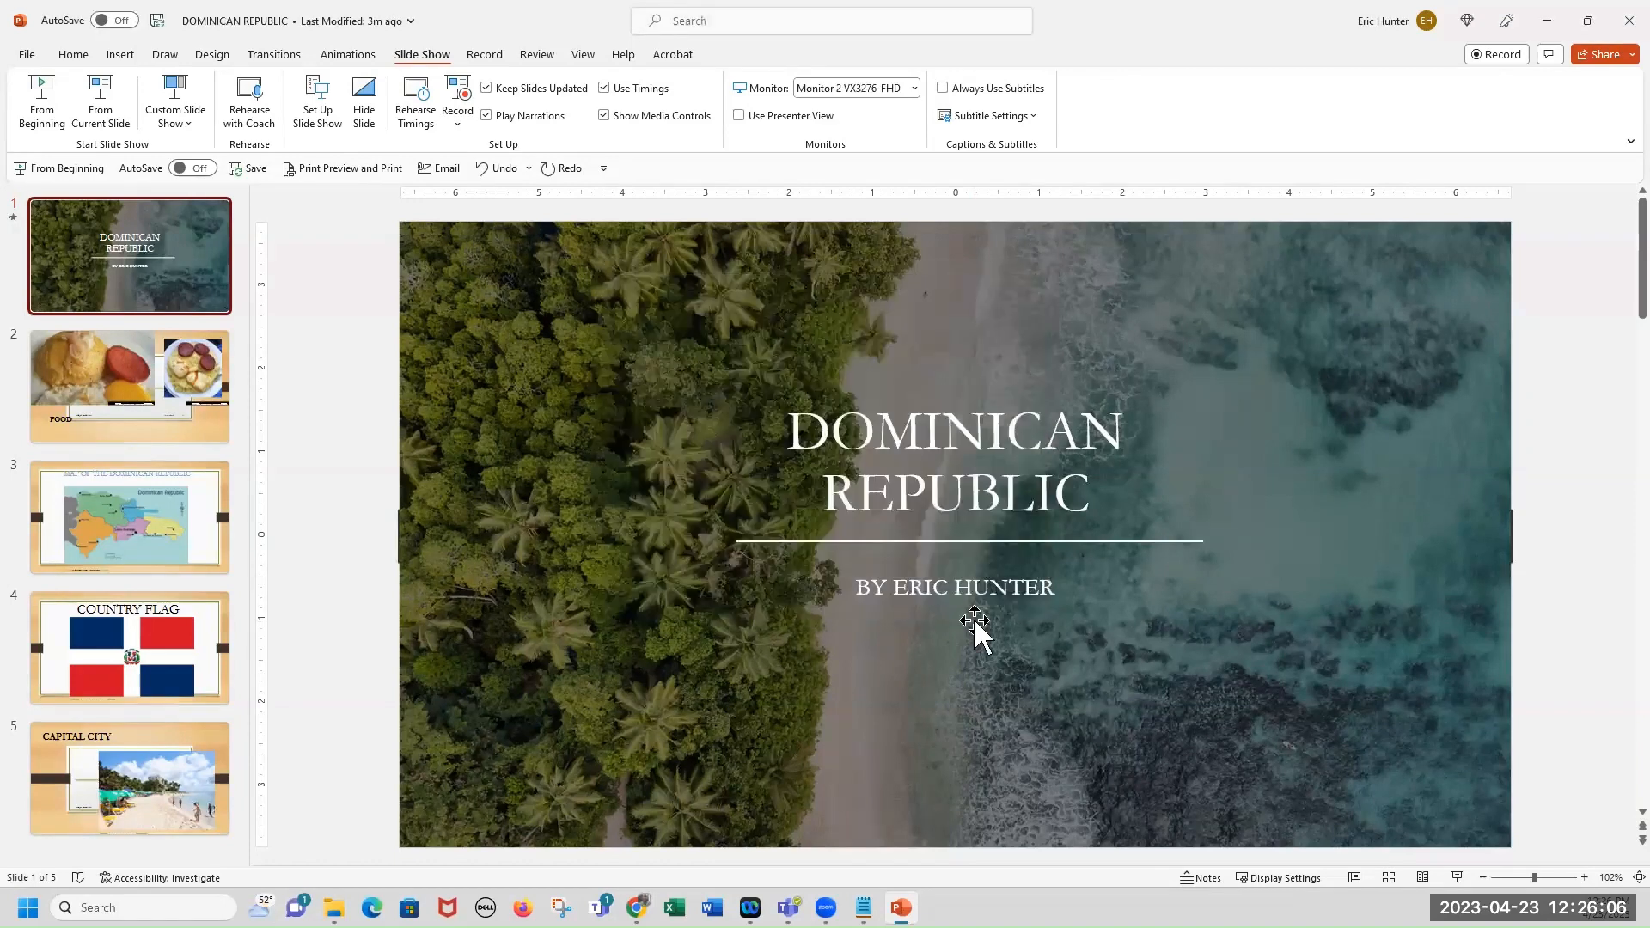
key(F5)
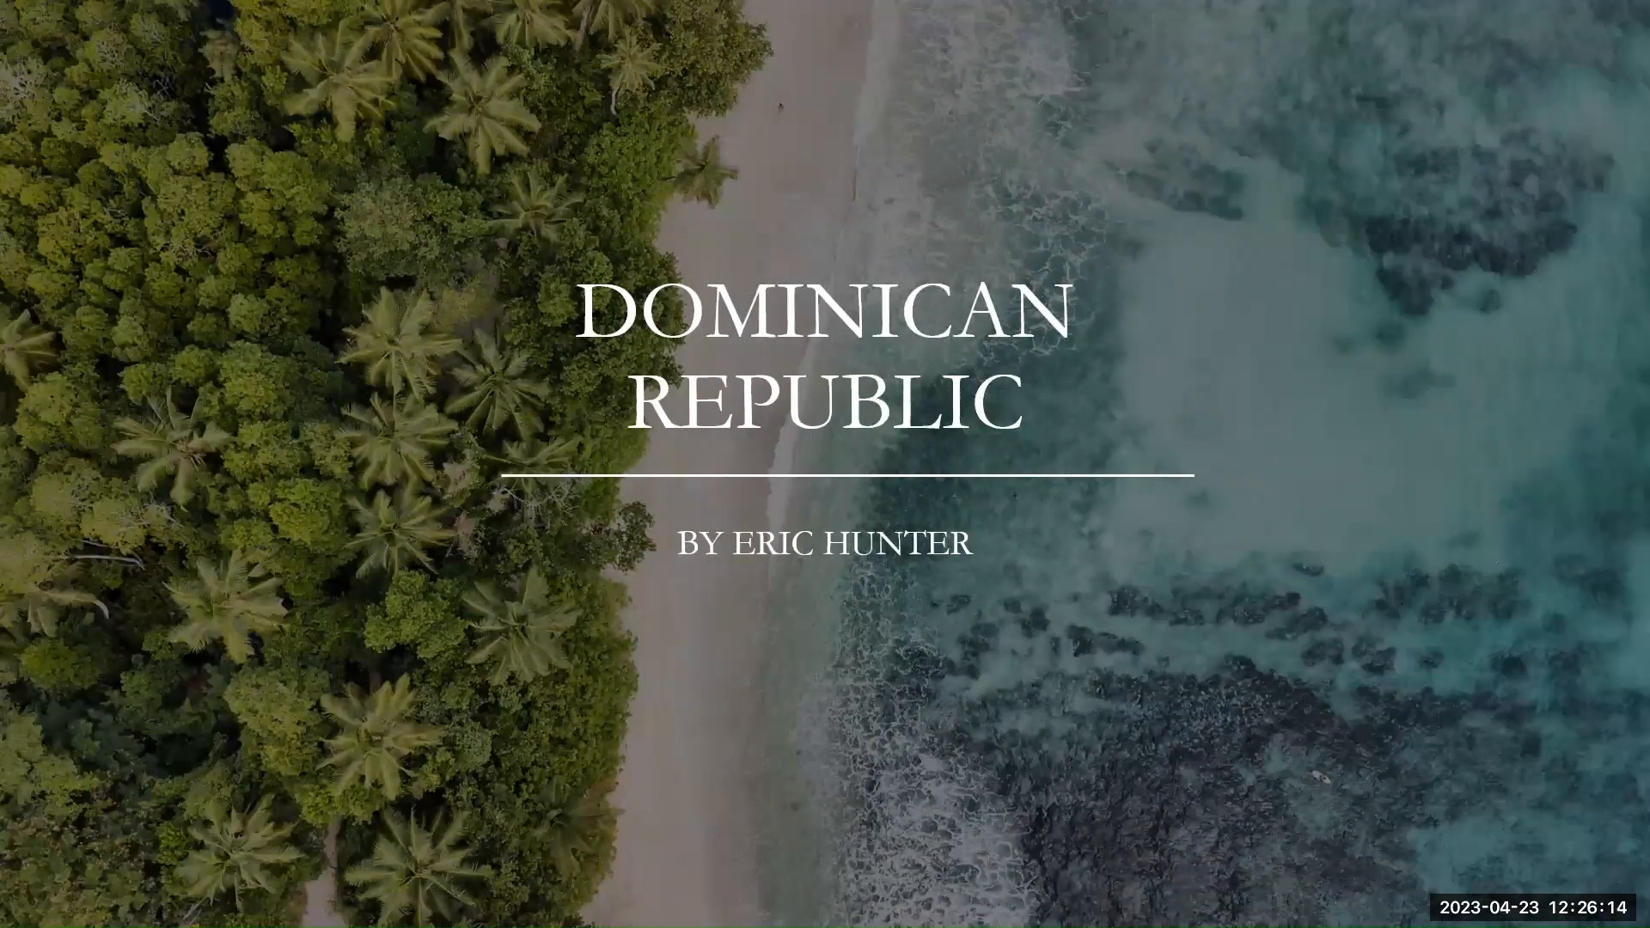
key(Escape)
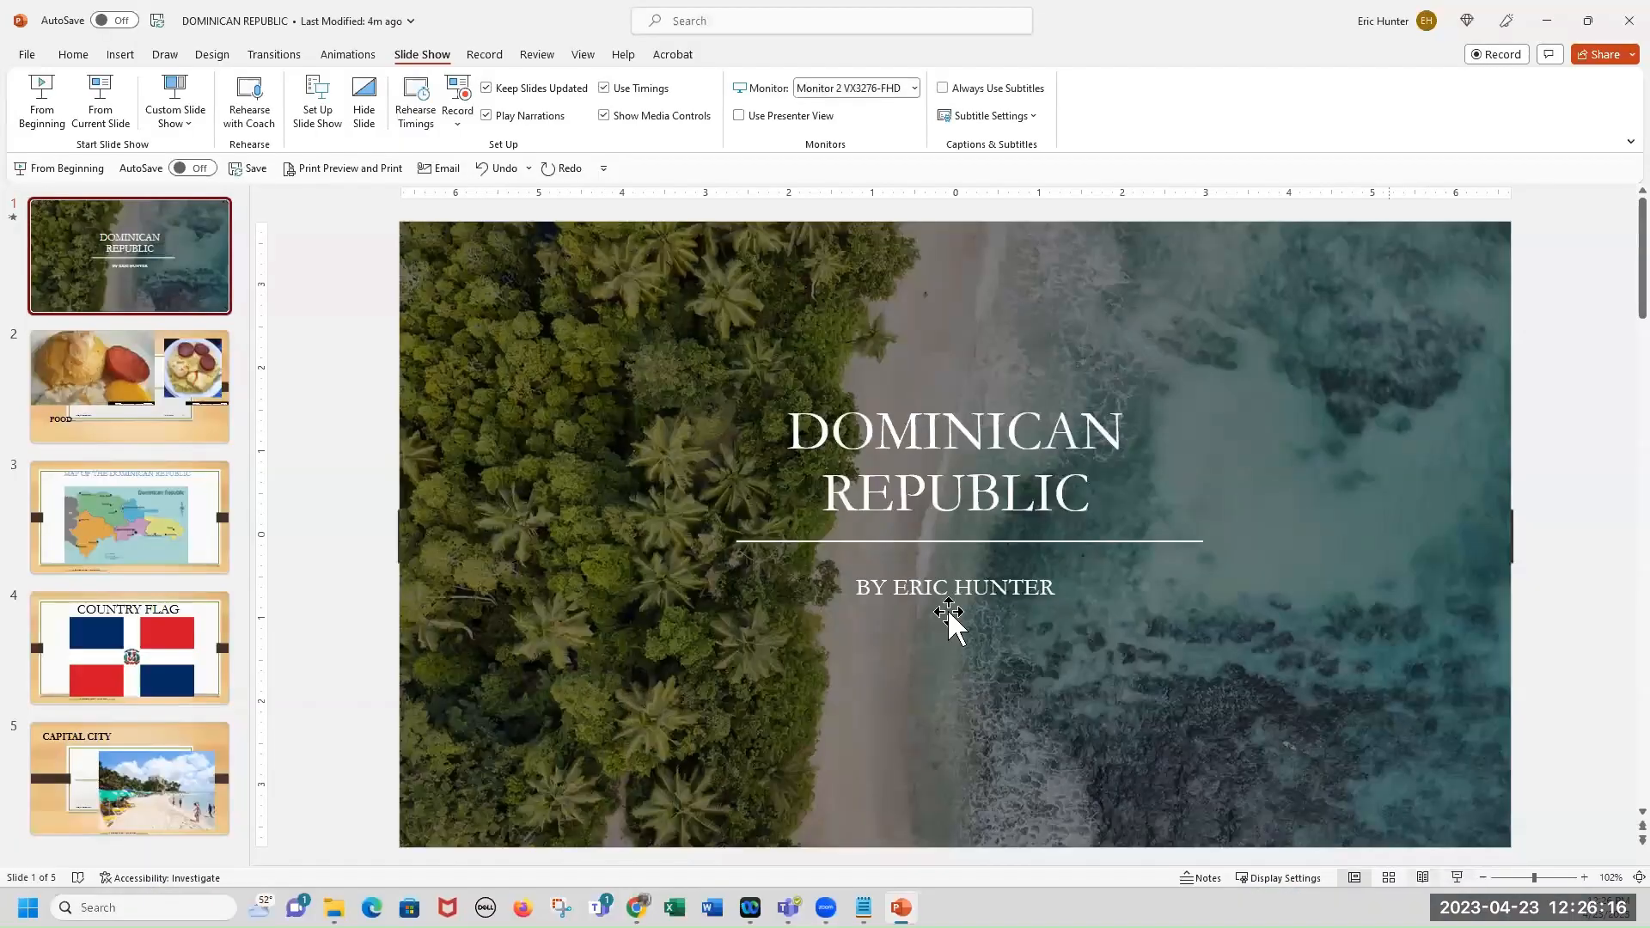
Apply the Shape transition to the Food slide with a duration of 06.00 and preview it.
click(274, 54)
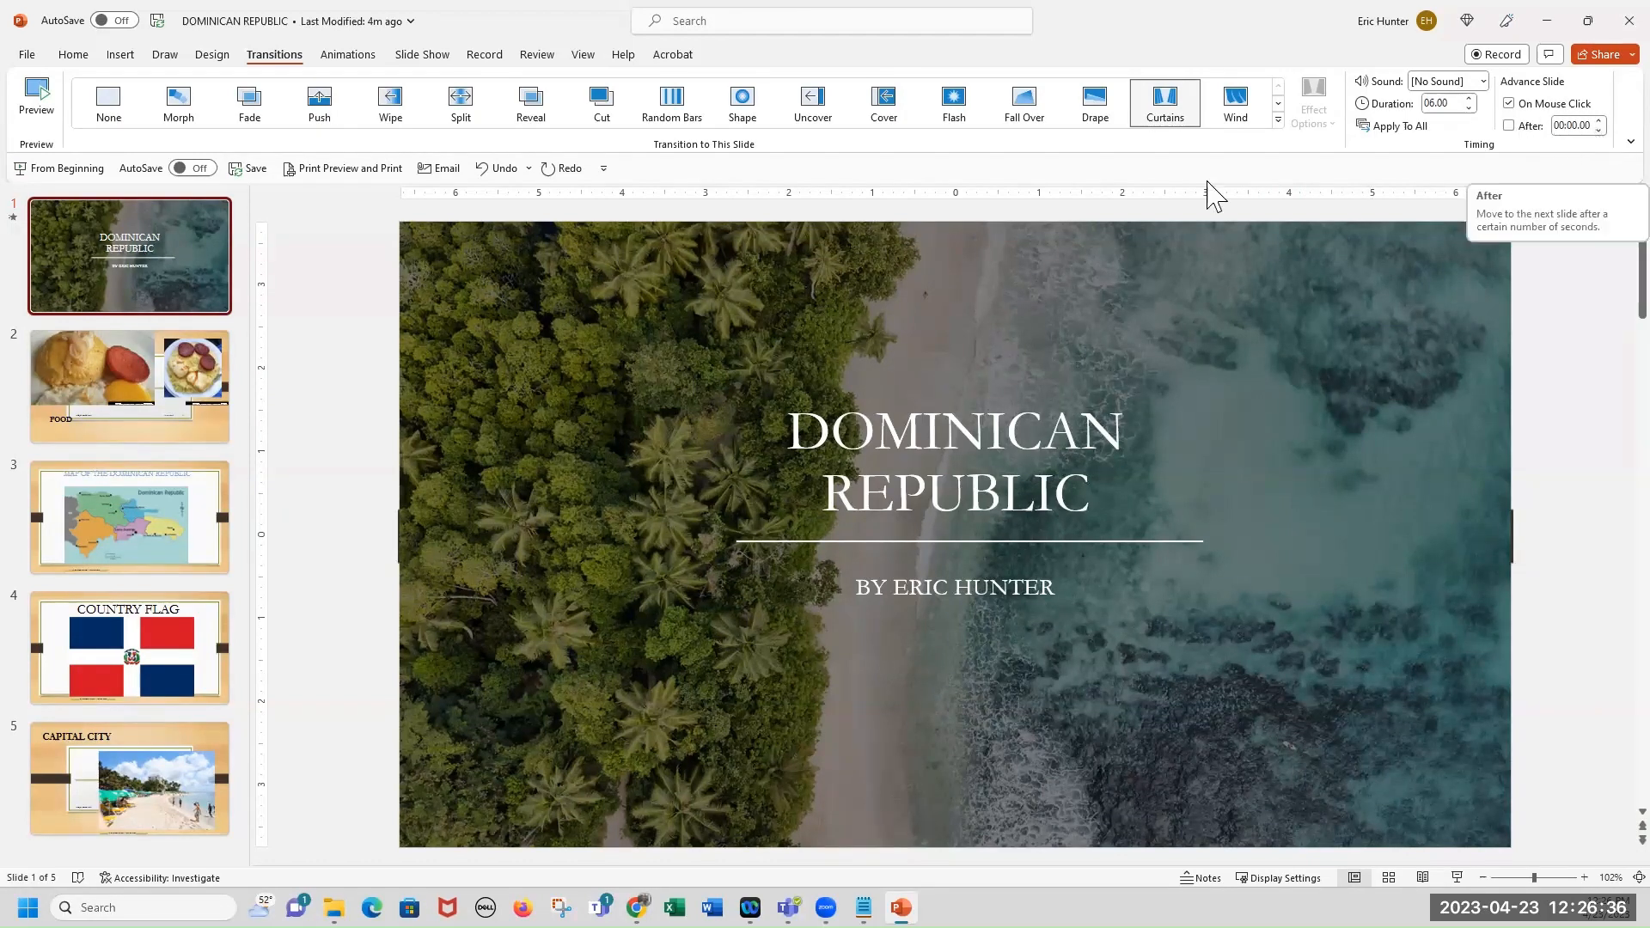
click(172, 404)
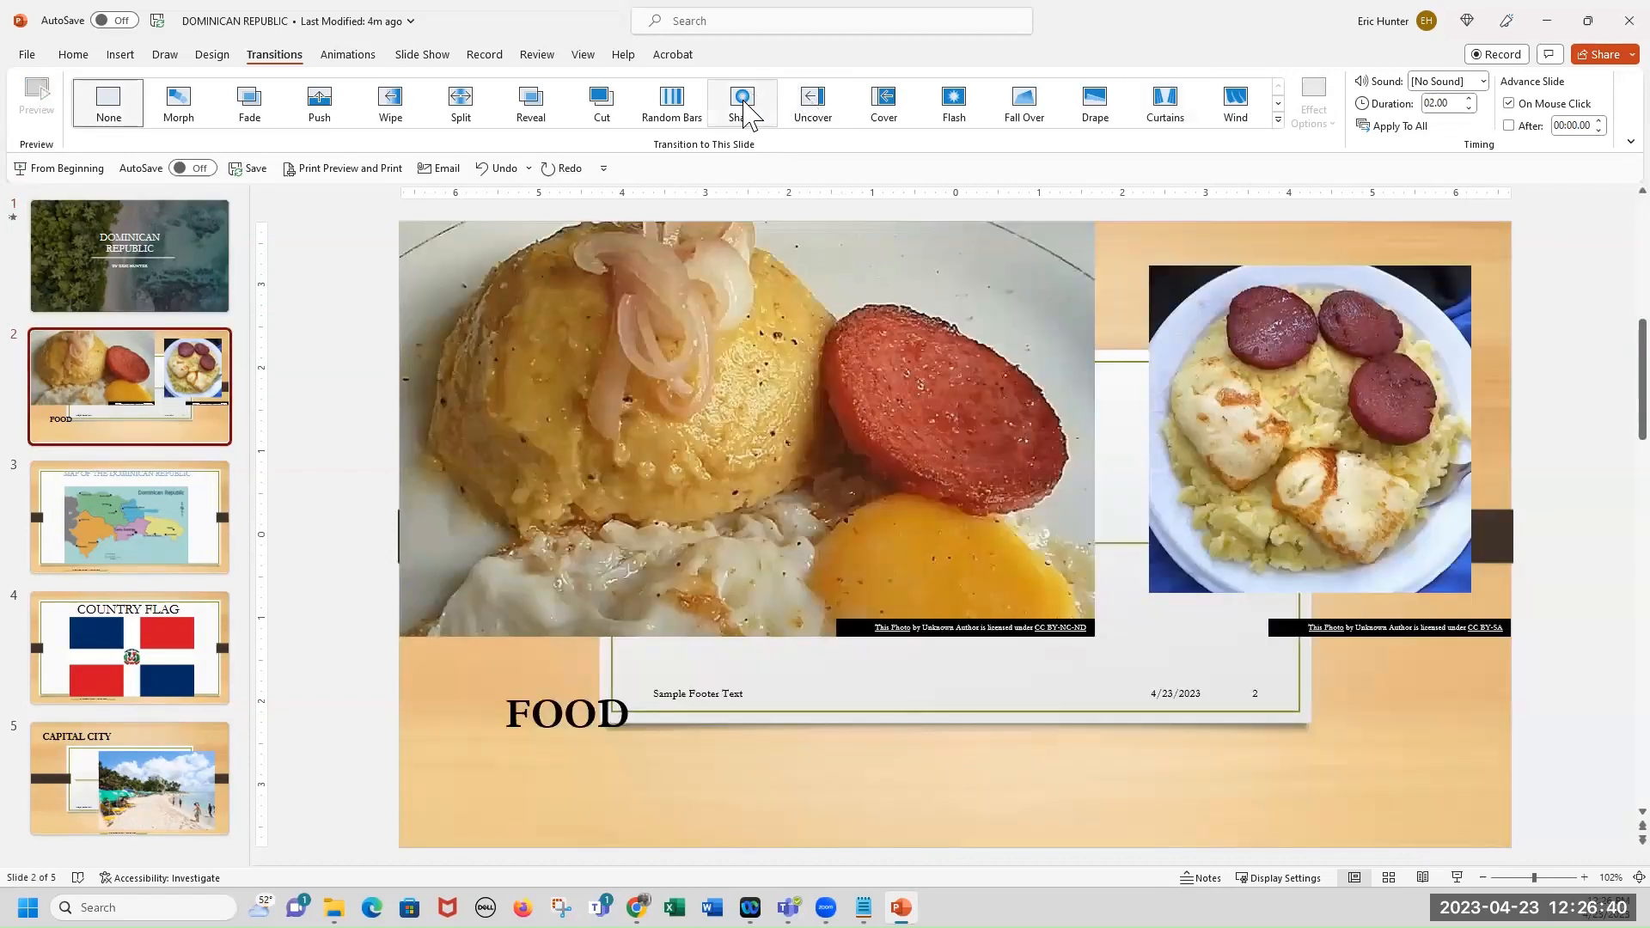
click(744, 108)
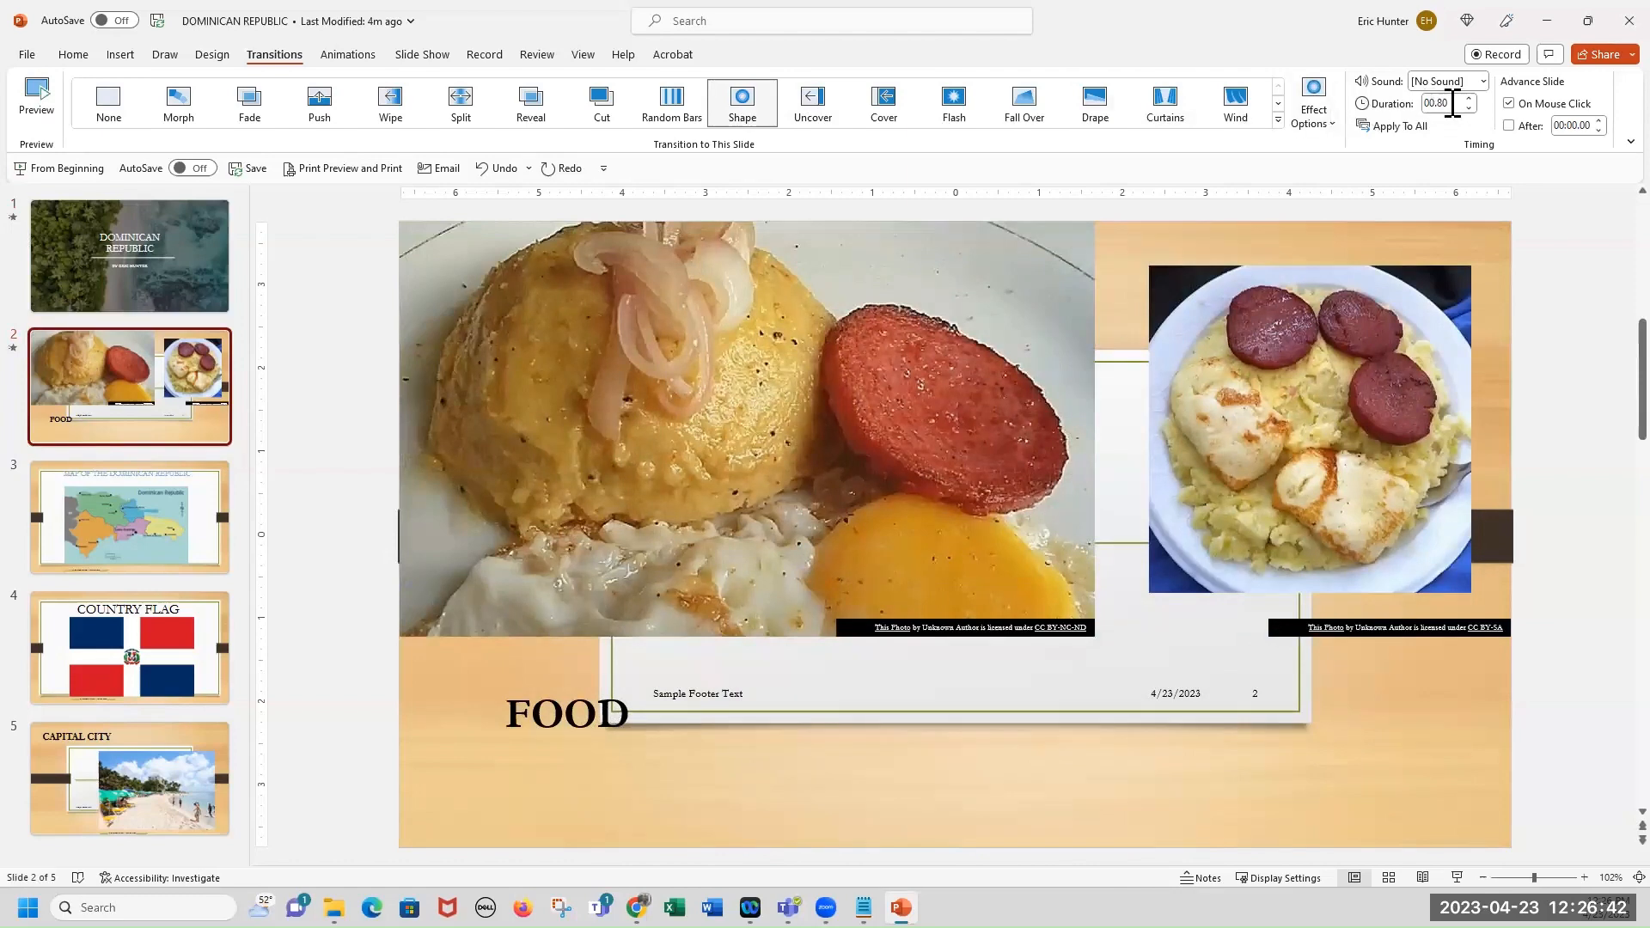
click(1469, 99)
click(40, 99)
click(27, 116)
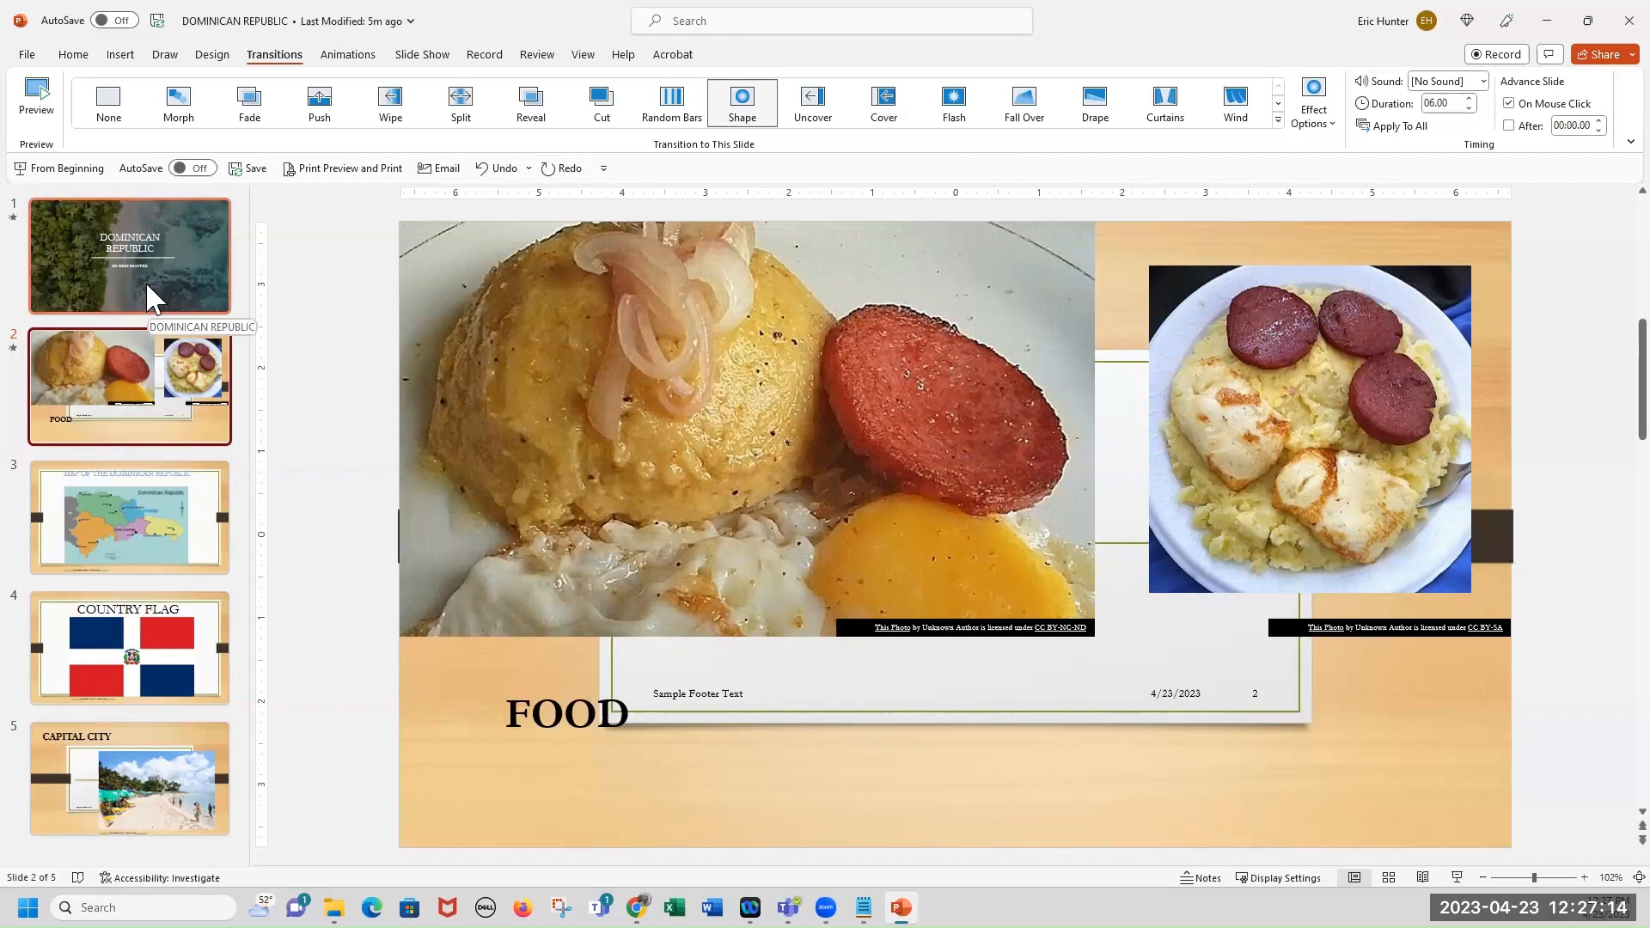
Apply the Random transition to the slide with the map of the Dominican Republic.
click(184, 533)
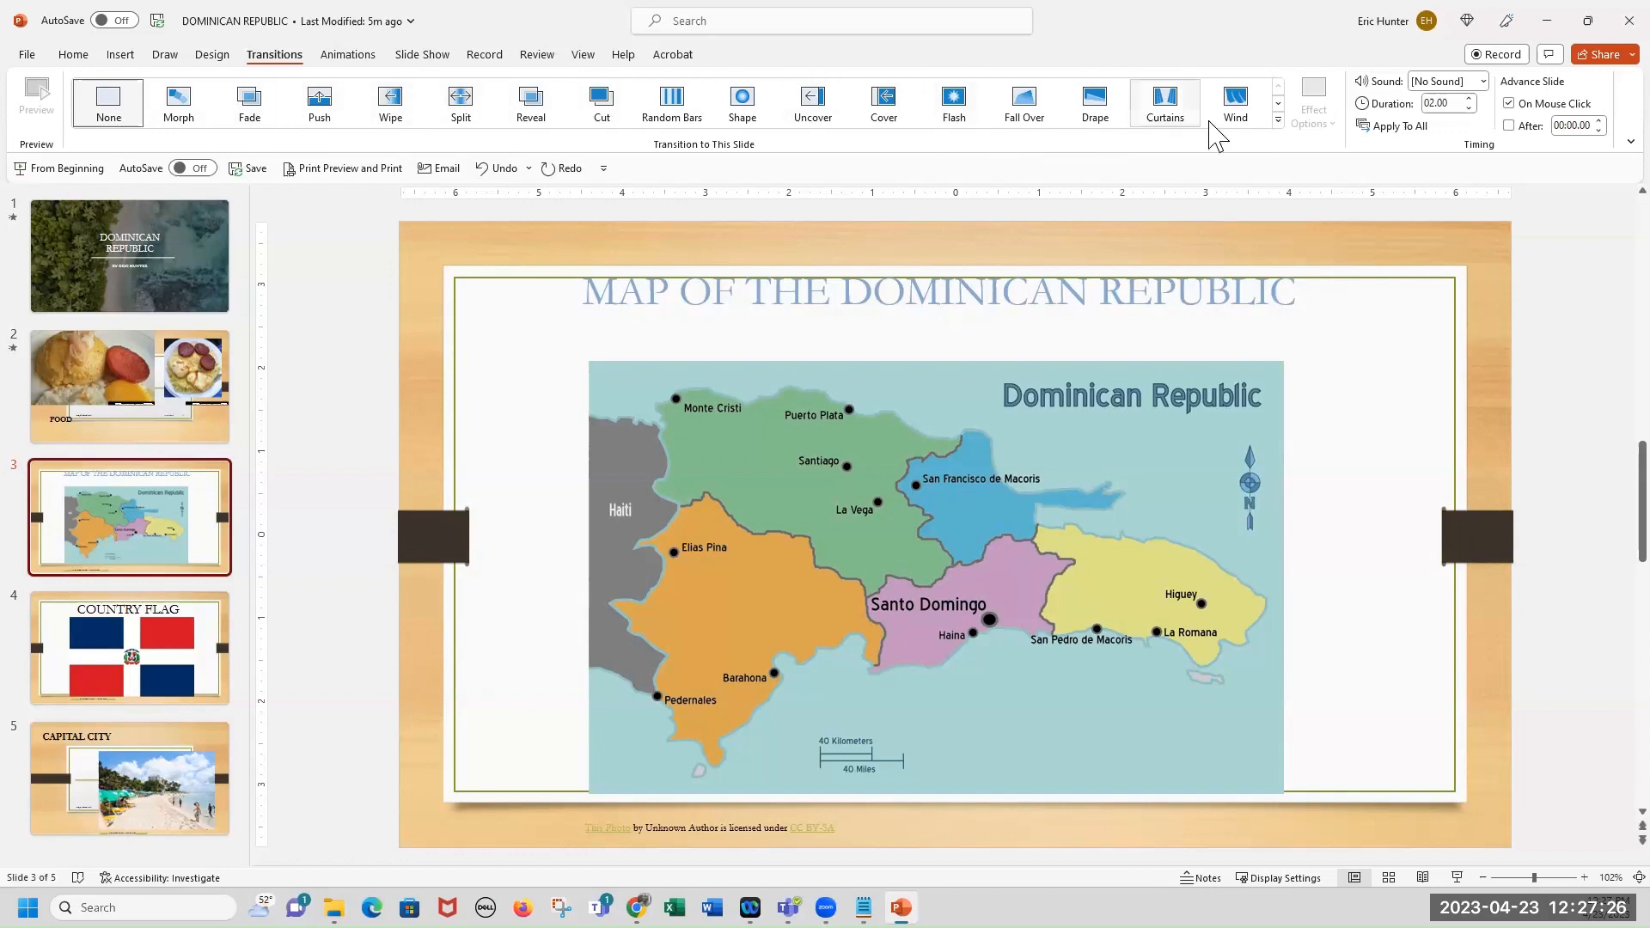
click(1279, 124)
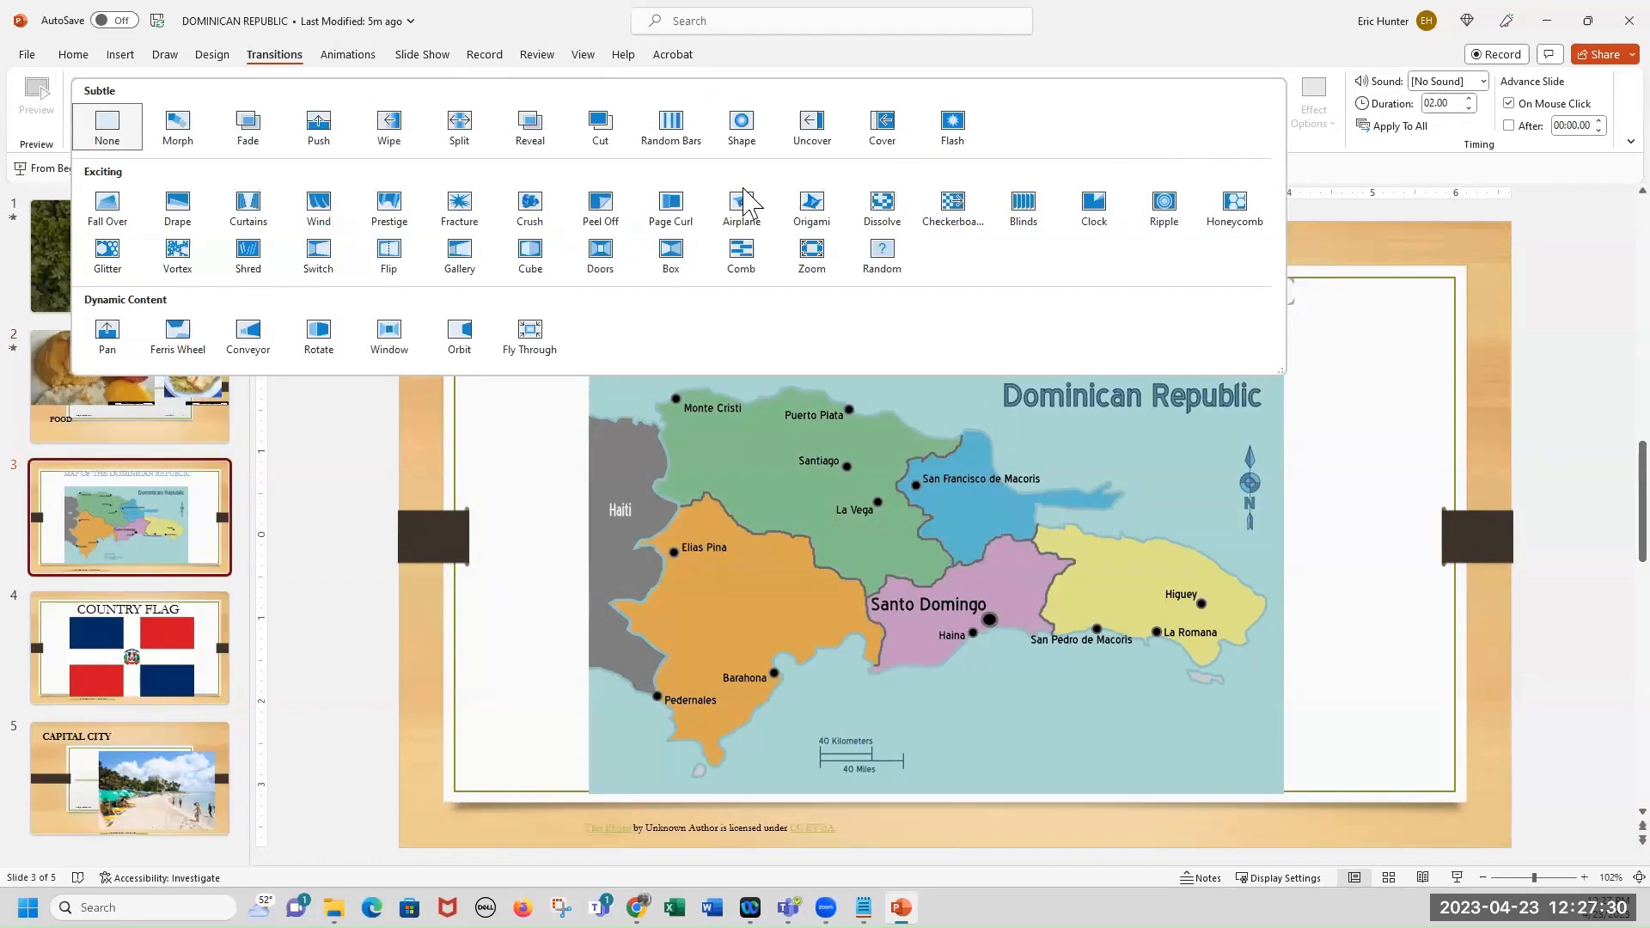
click(881, 258)
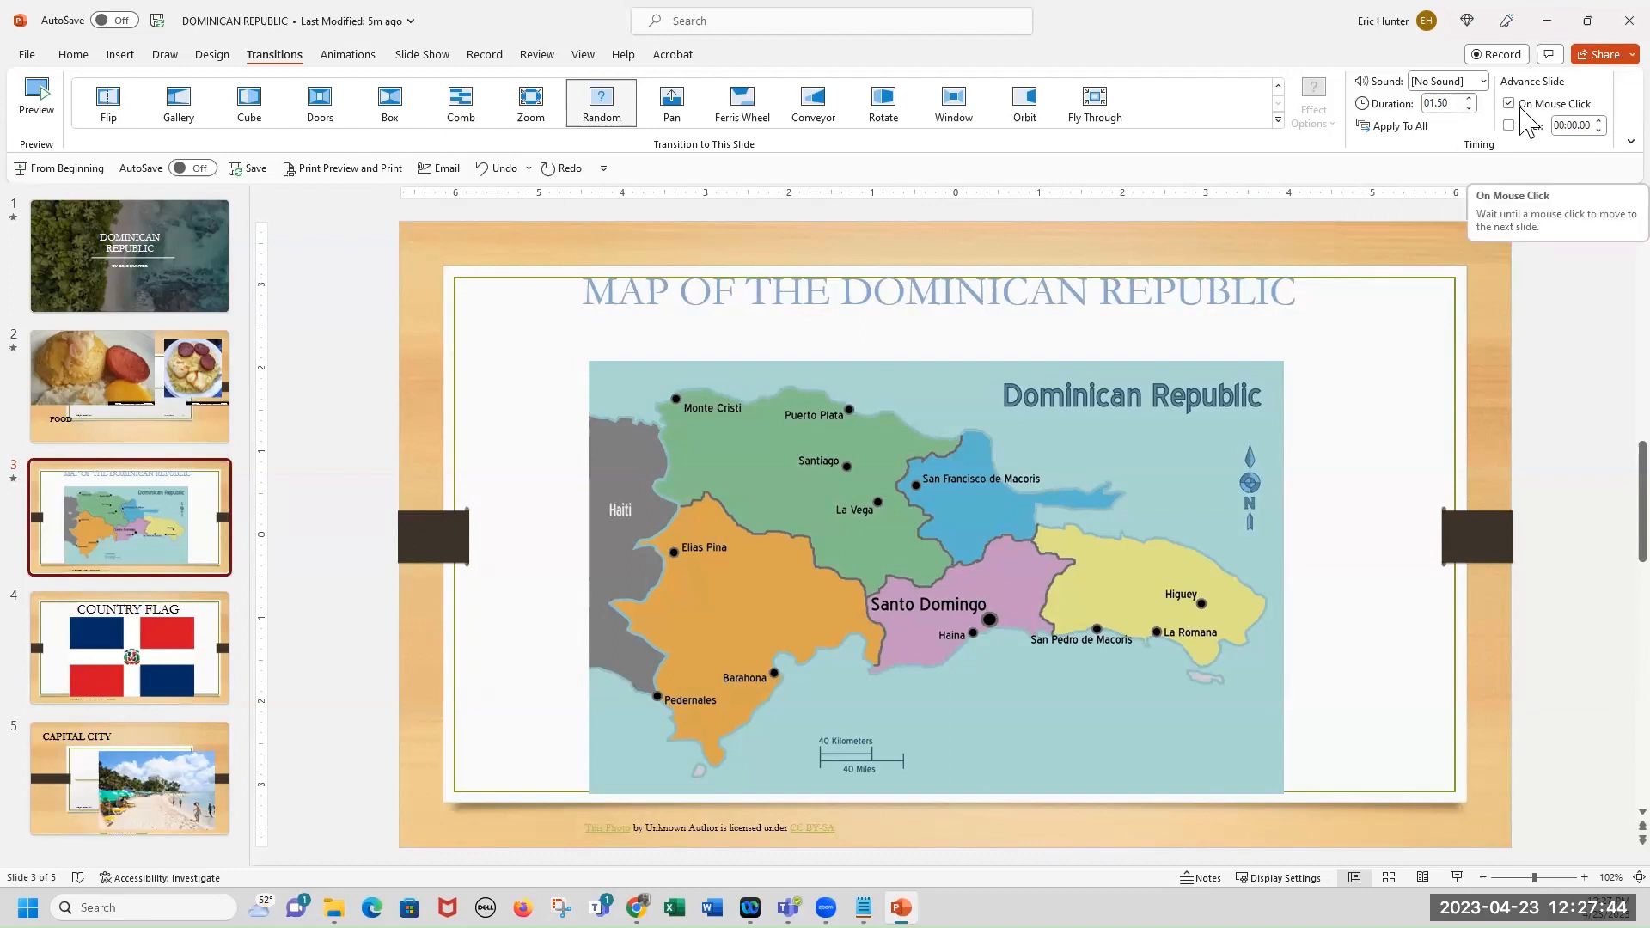
Apply the Checkerboard transition to the Country Flag slide.
click(172, 660)
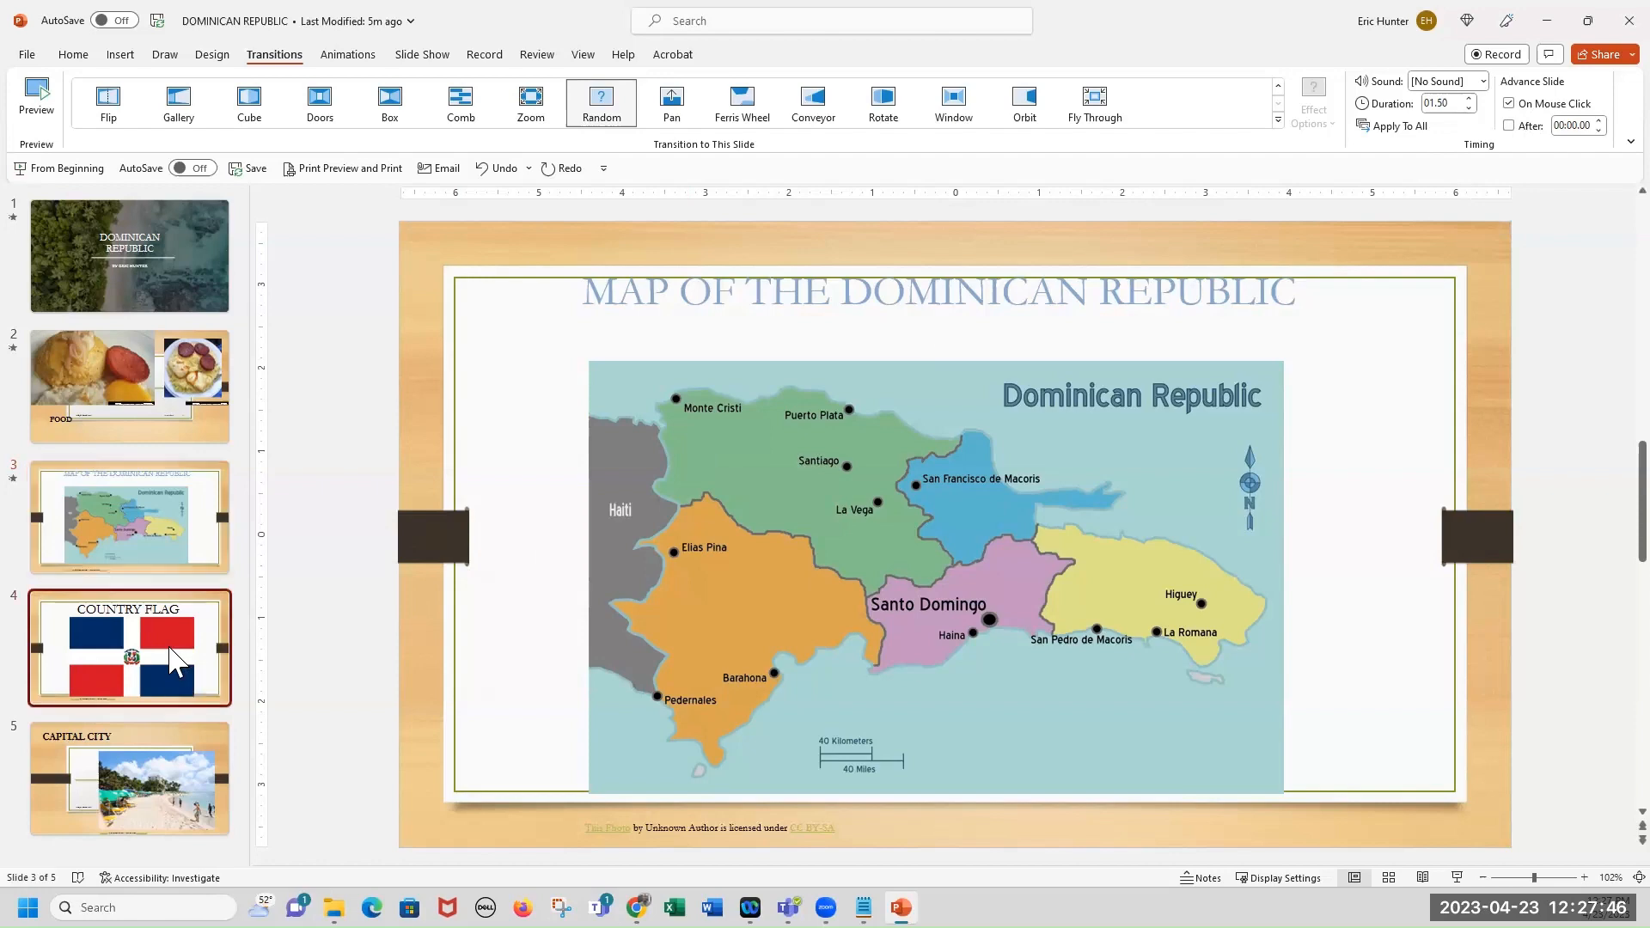
click(1278, 120)
click(1001, 210)
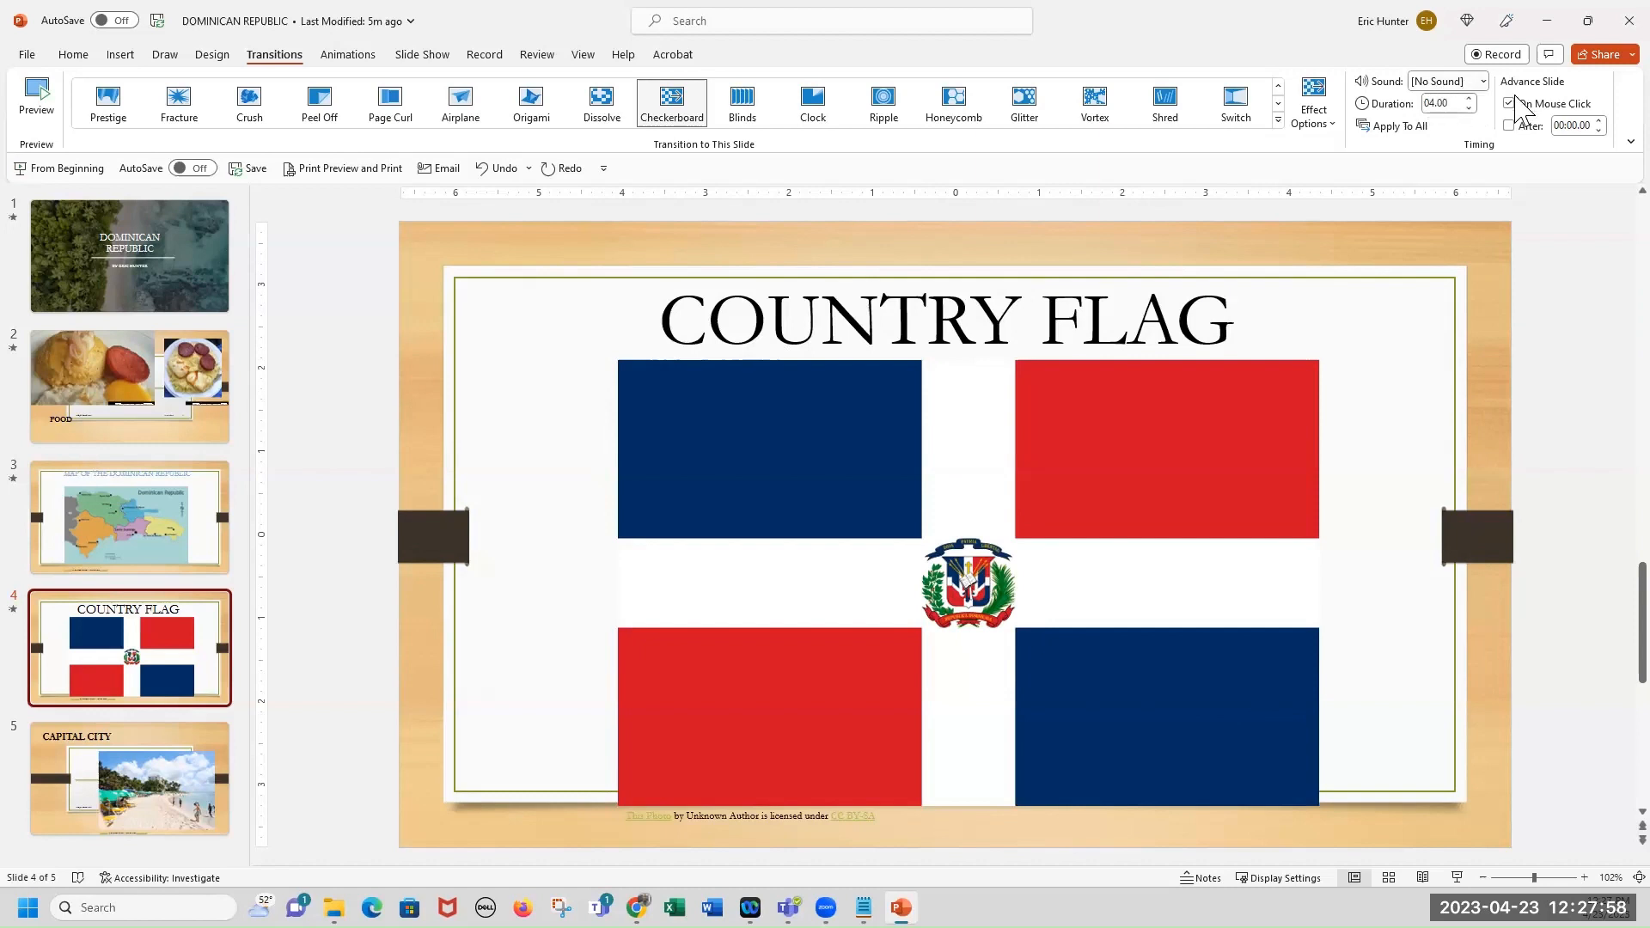
Try the Reveal and Split transitions on the Capital City slide and settle on Dissolve.
click(108, 782)
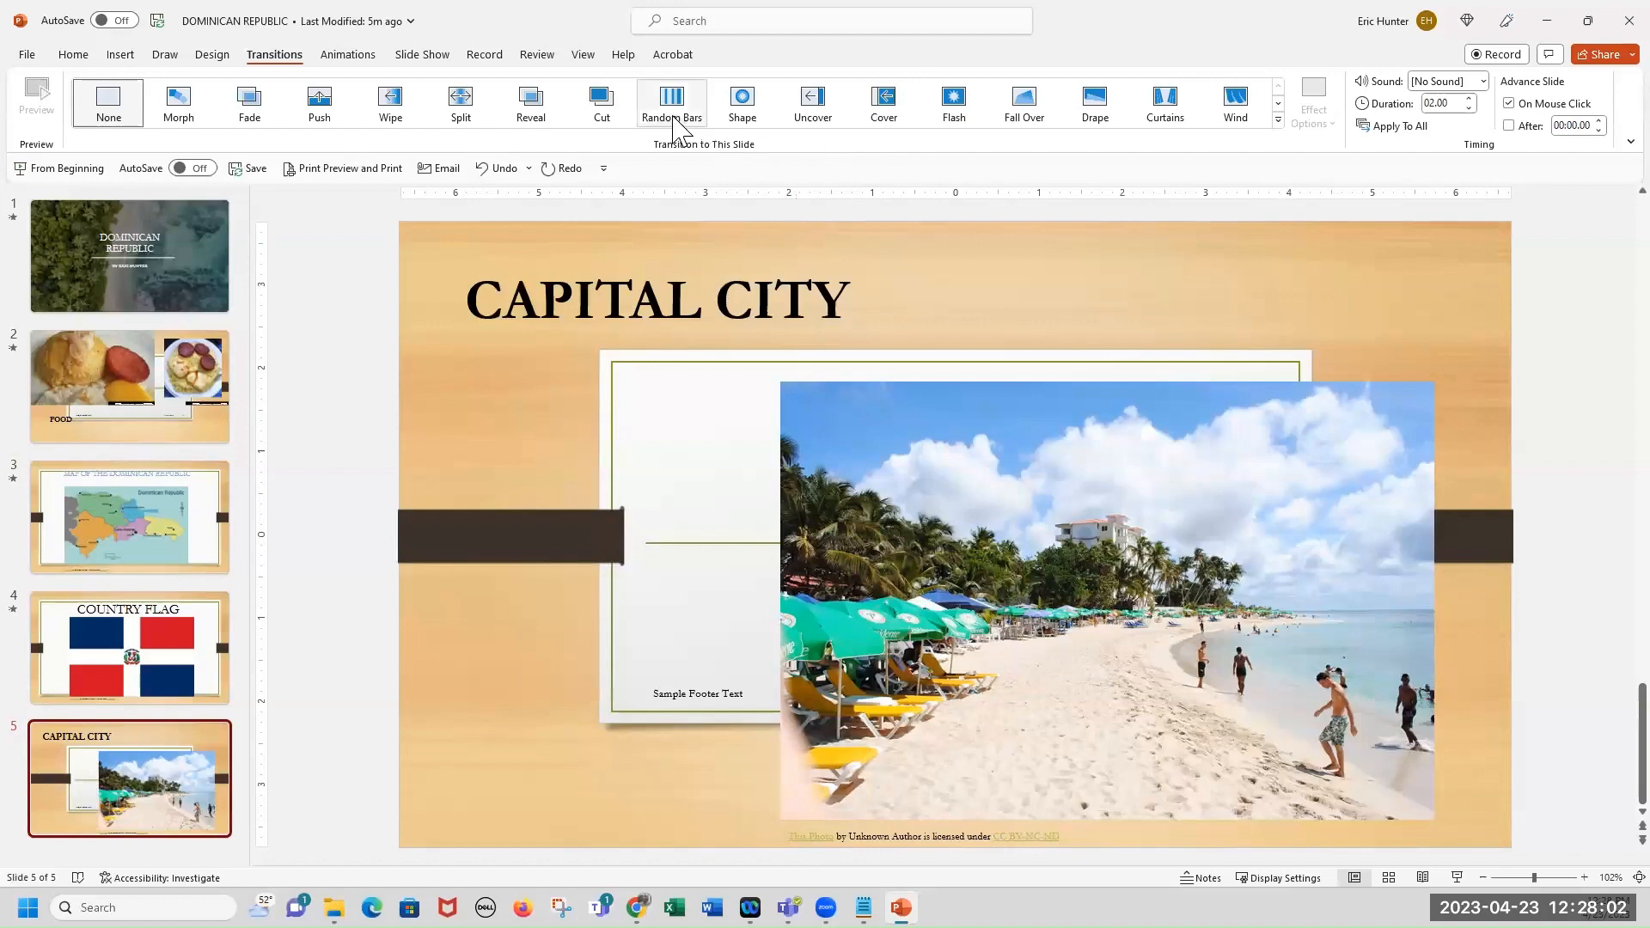
click(526, 107)
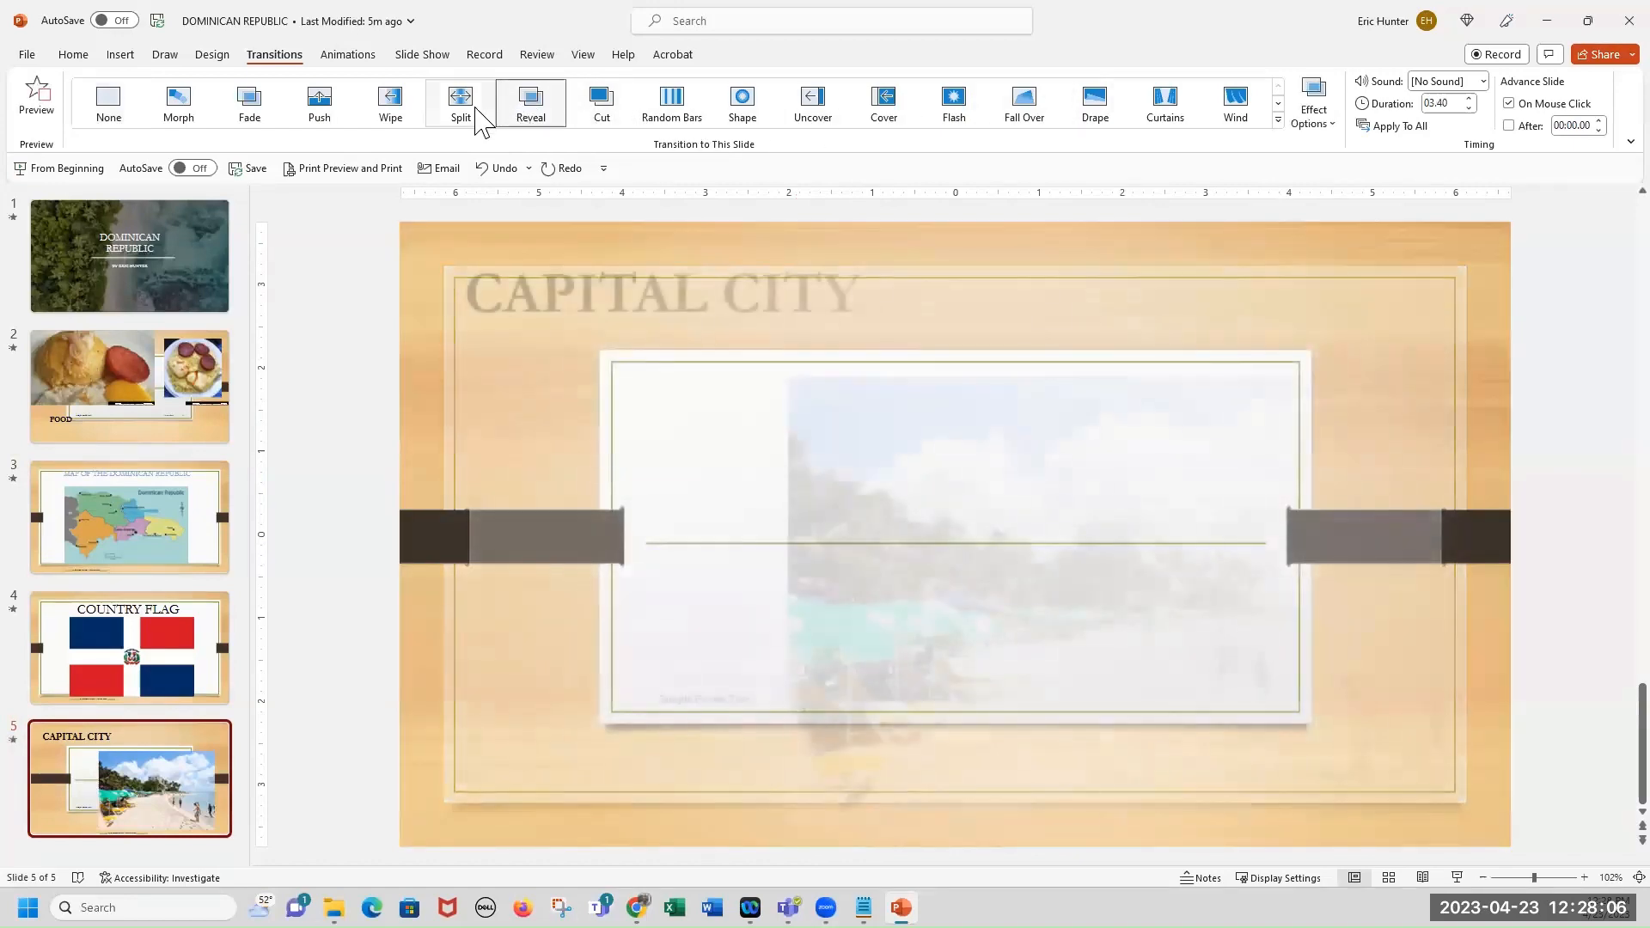
click(472, 121)
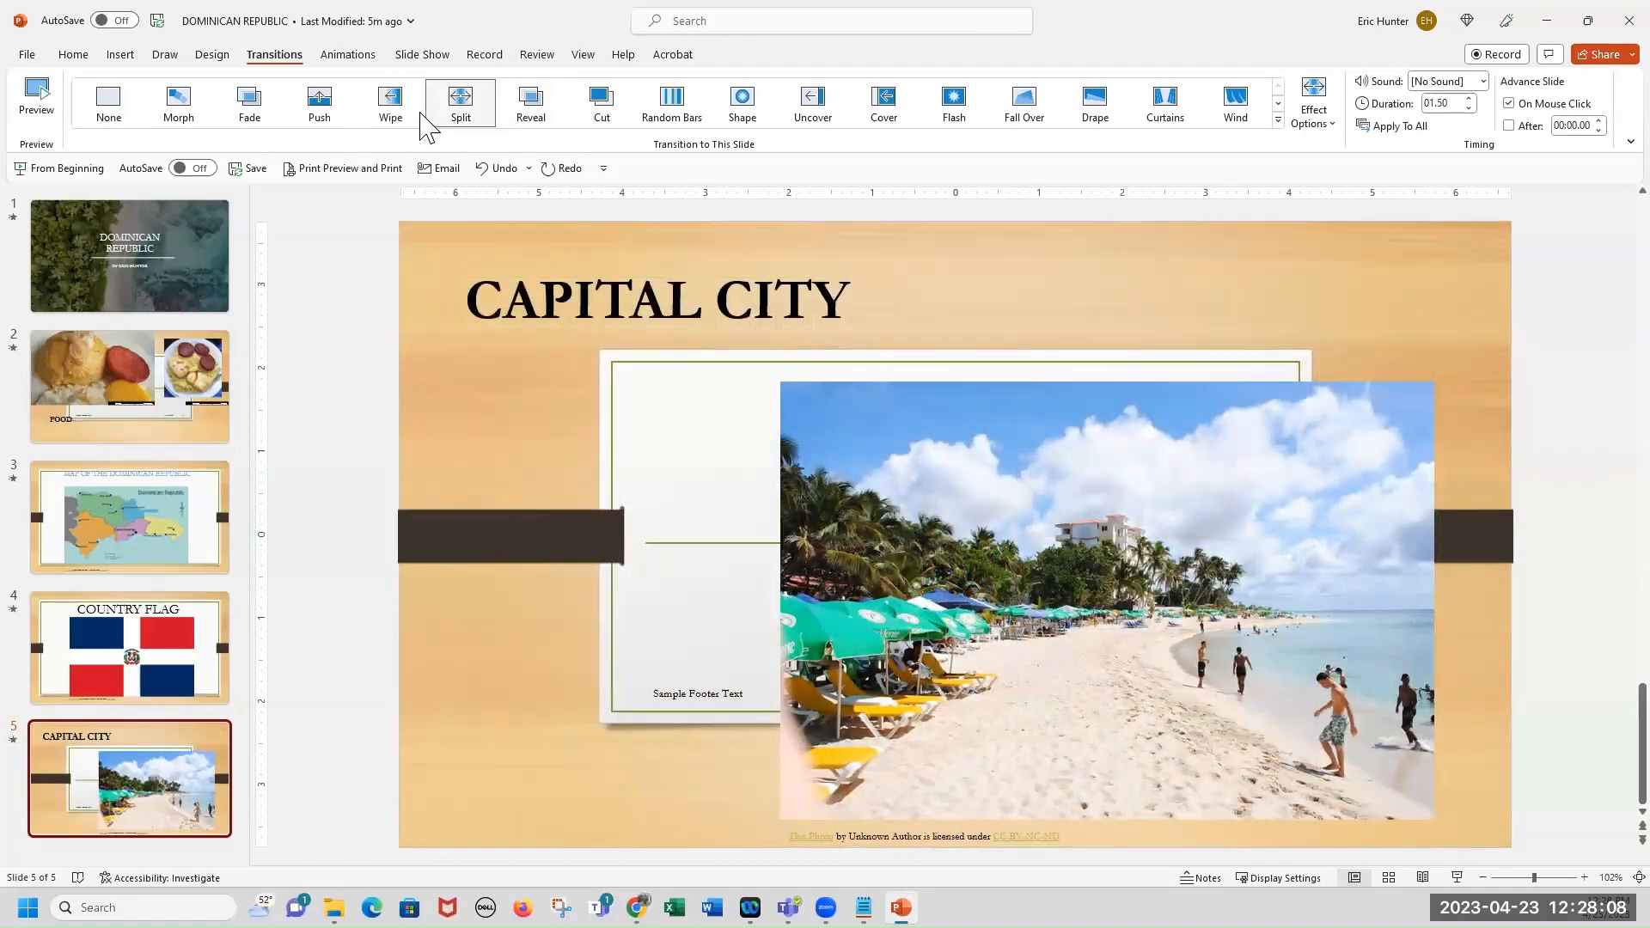
click(1278, 120)
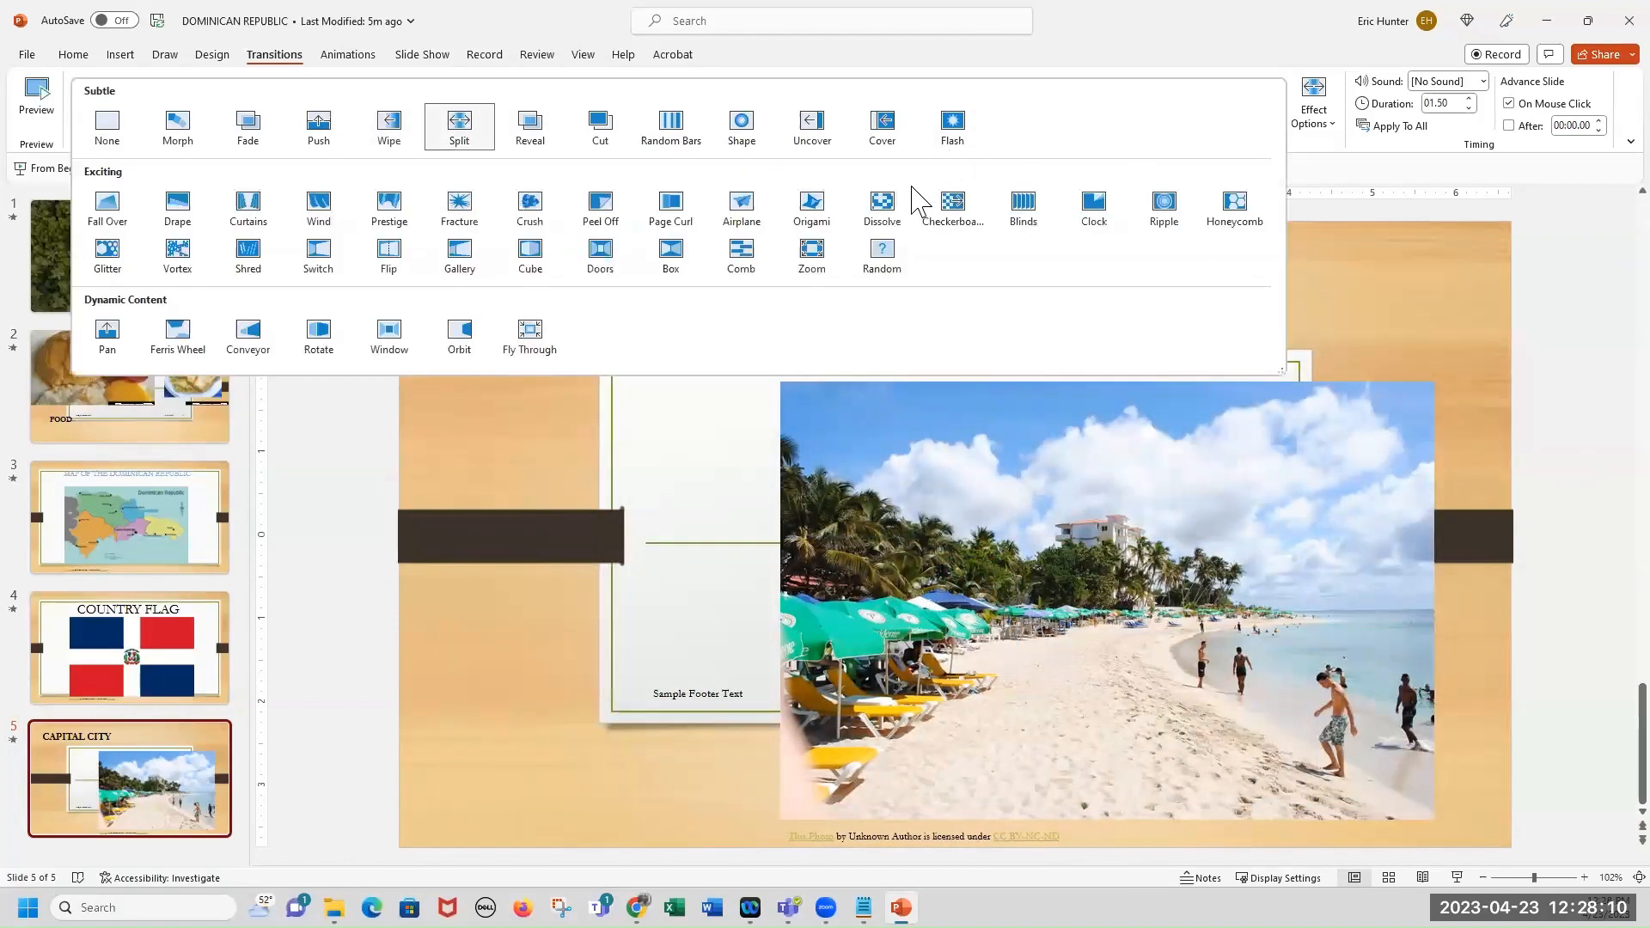
click(895, 214)
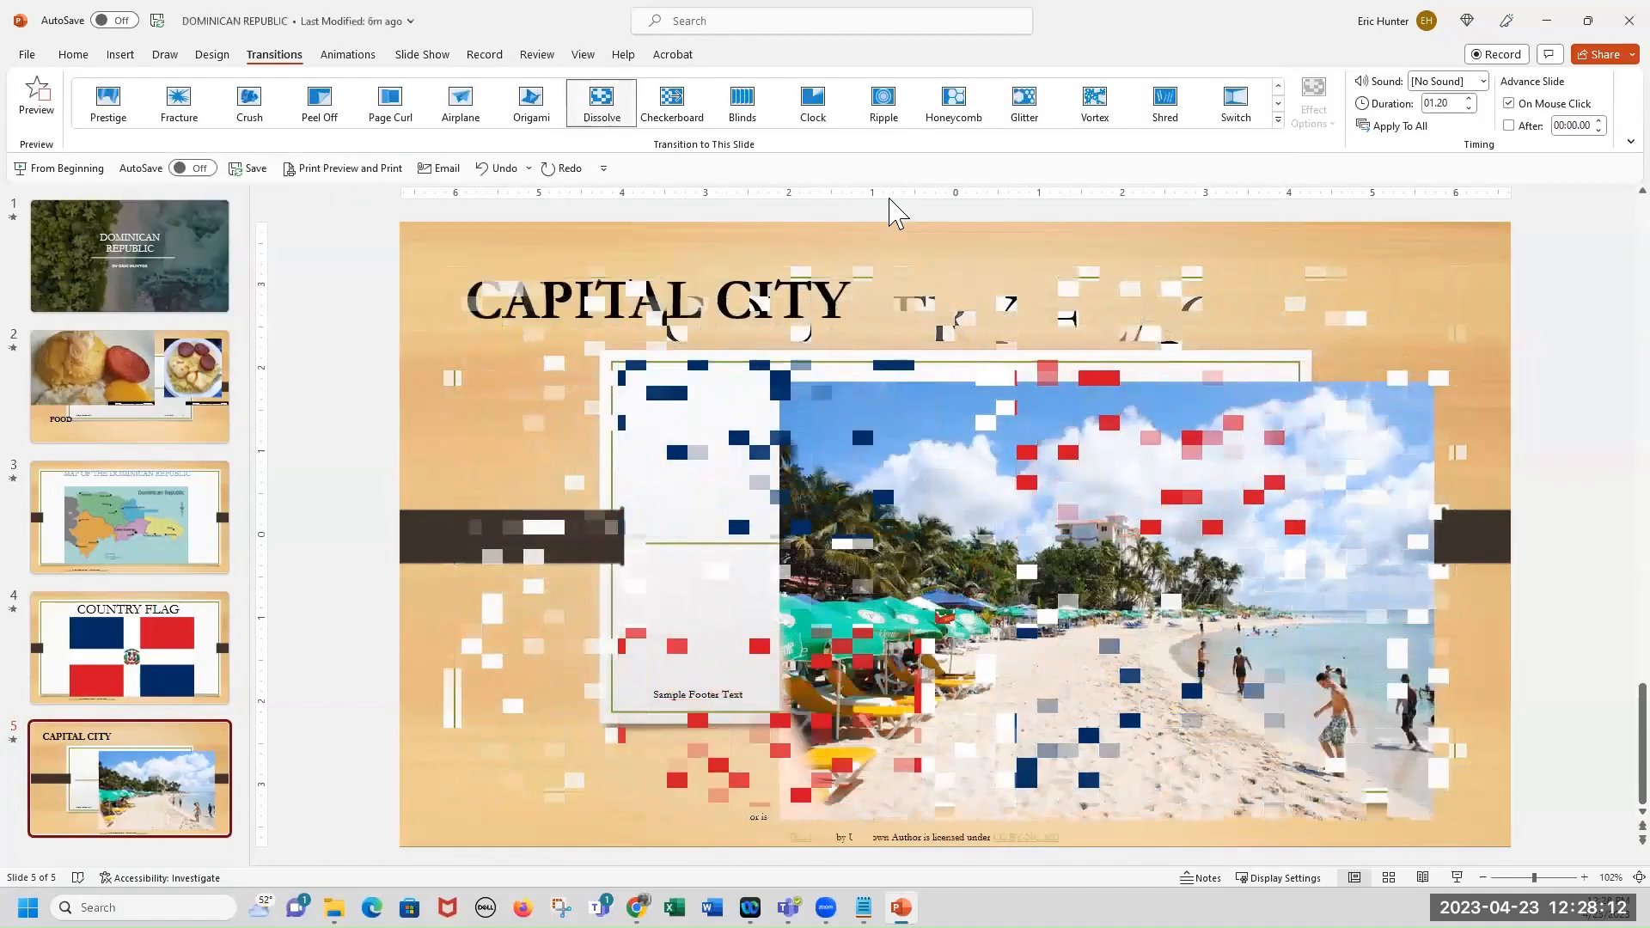